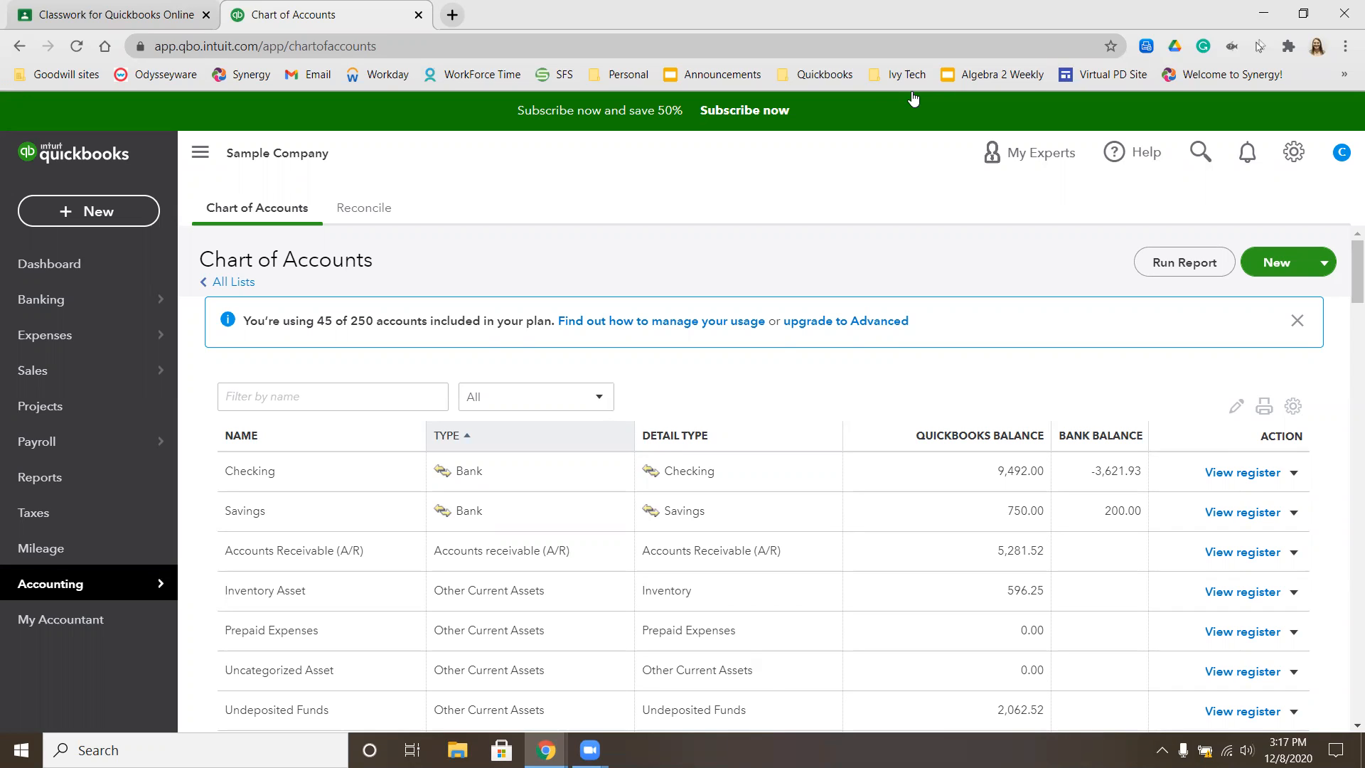
Step: Open the bank transactions page and show the Mastercard account's transactions for review
mouse_move(81, 299)
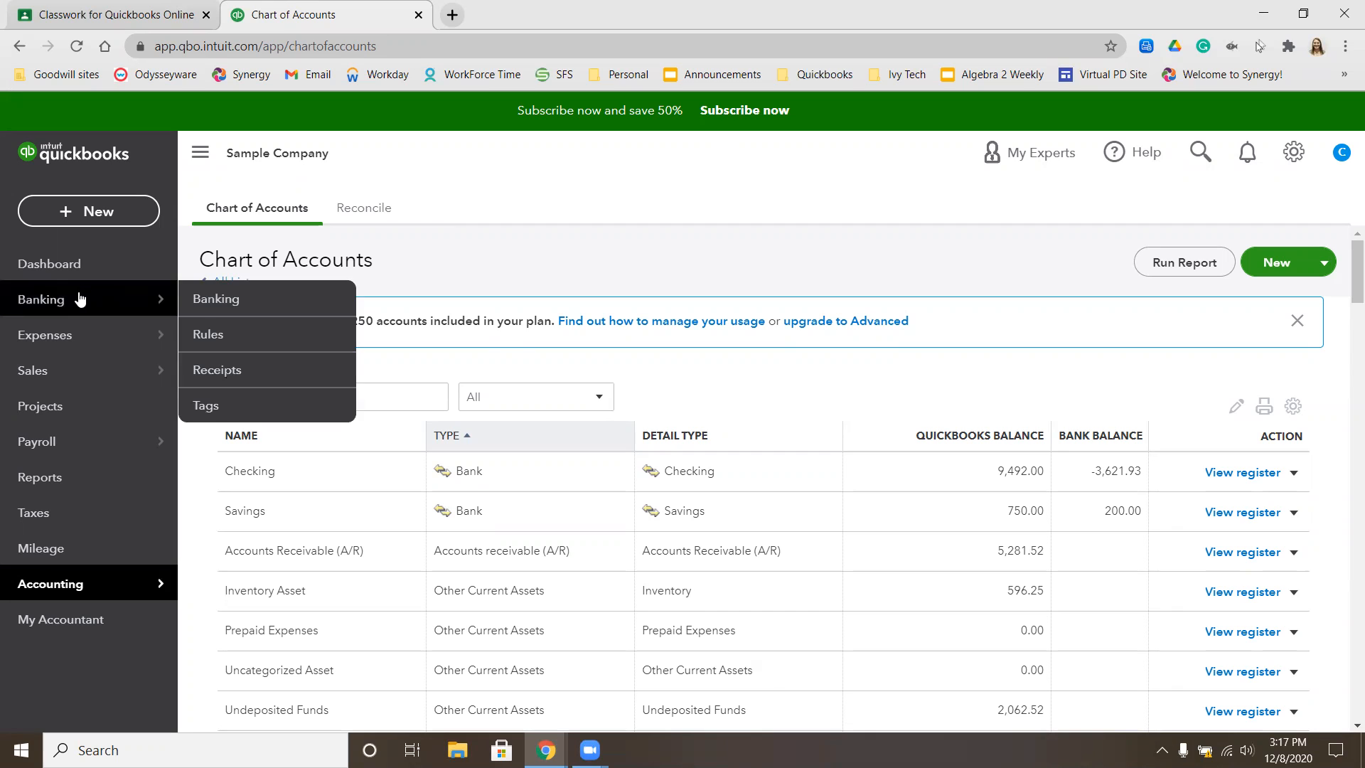
click(86, 299)
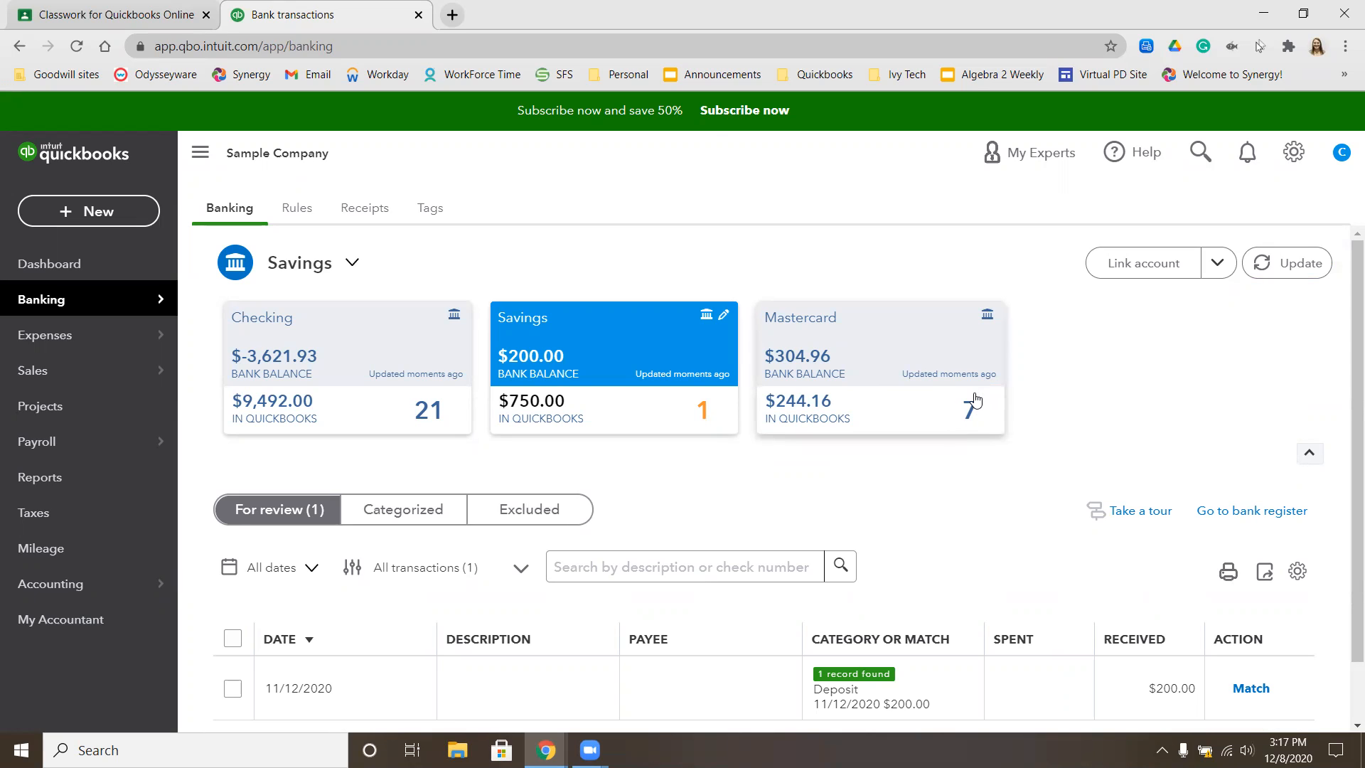
click(912, 332)
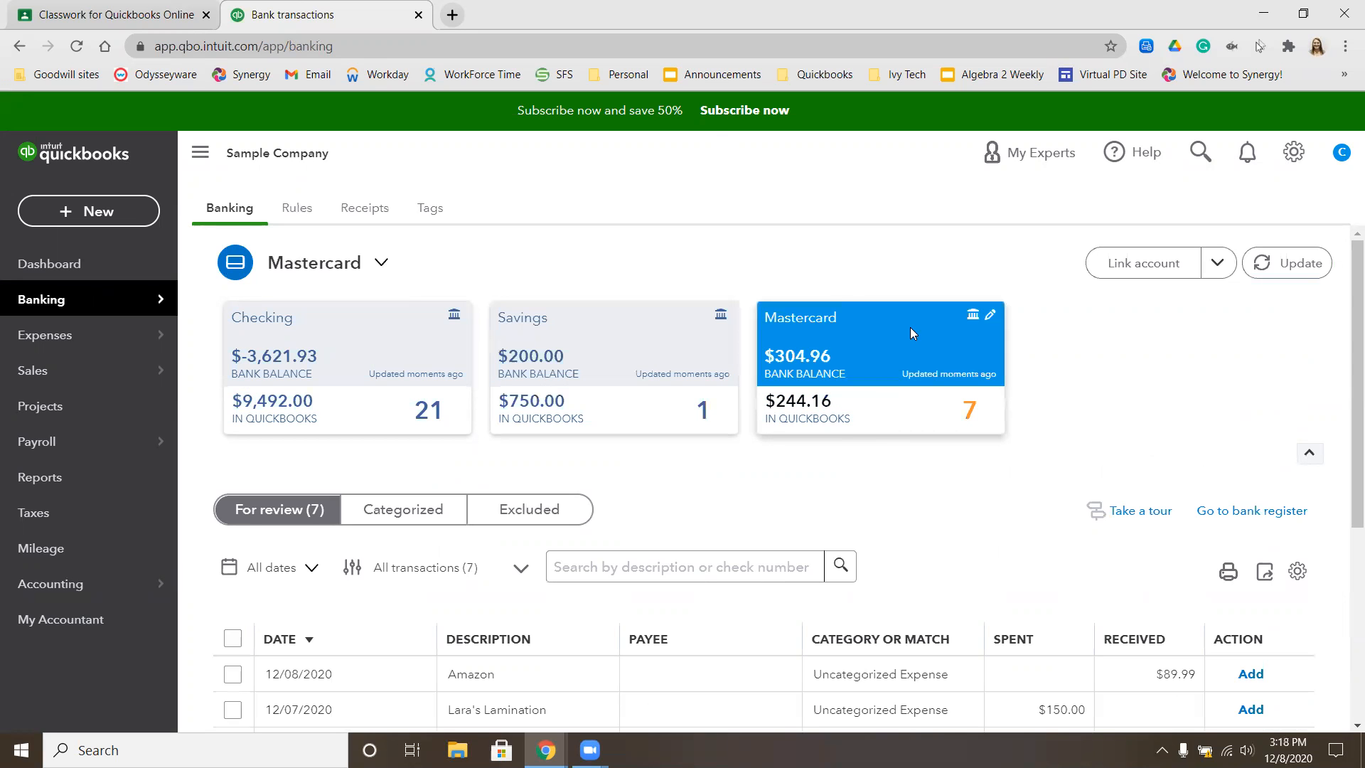
scroll(1129, 367, down, 3)
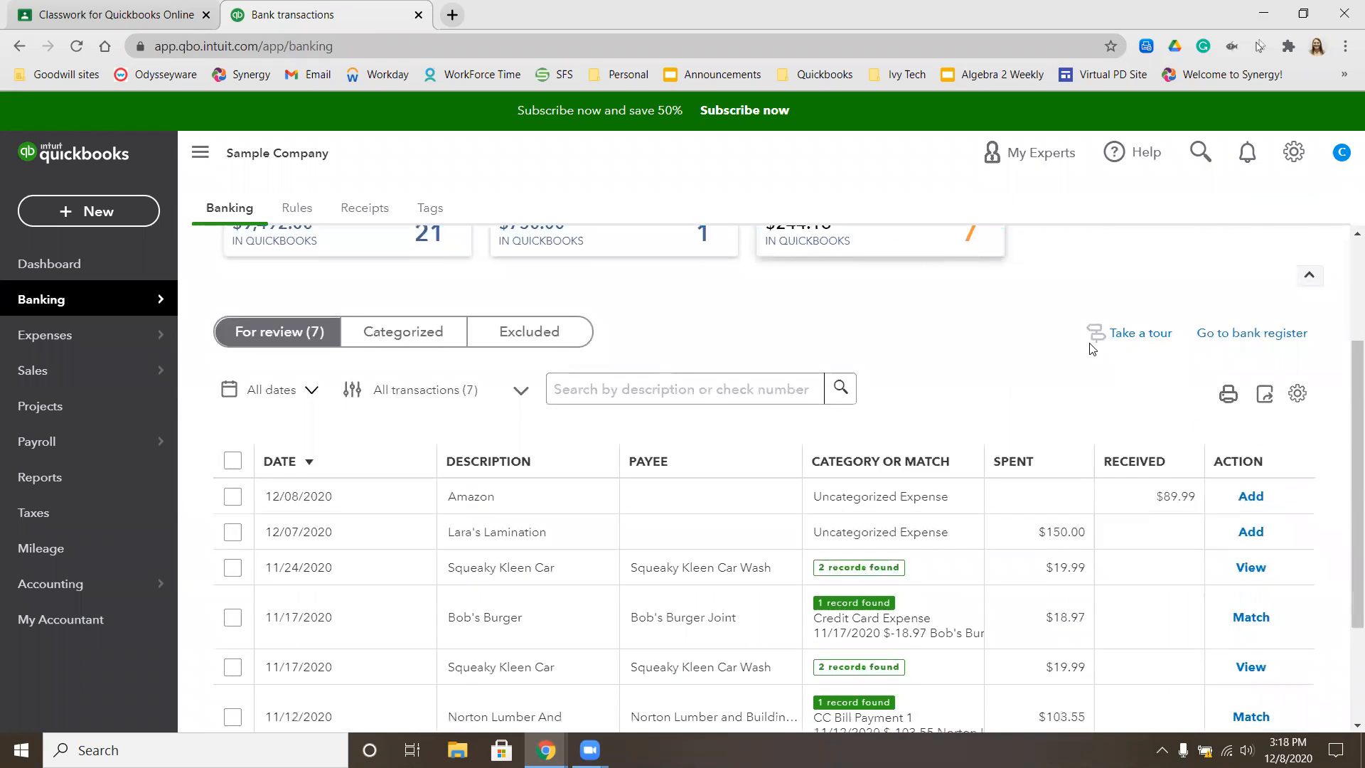
scroll(1093, 349, down, 1)
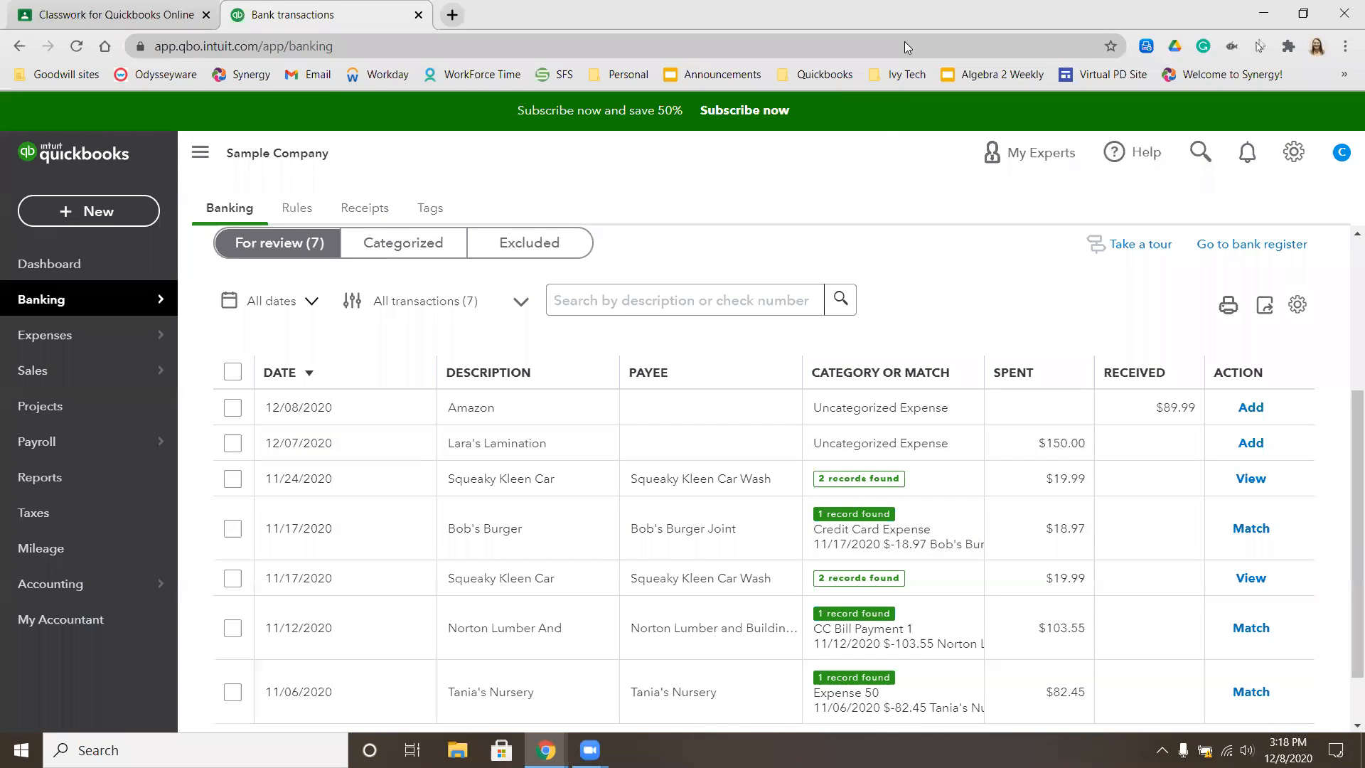
Step: Accept the suggested matches for the Bob's Burger, Norton Lumber And and Tania's Nursery transactions together
scroll(233, 458, down, 1)
click(232, 457)
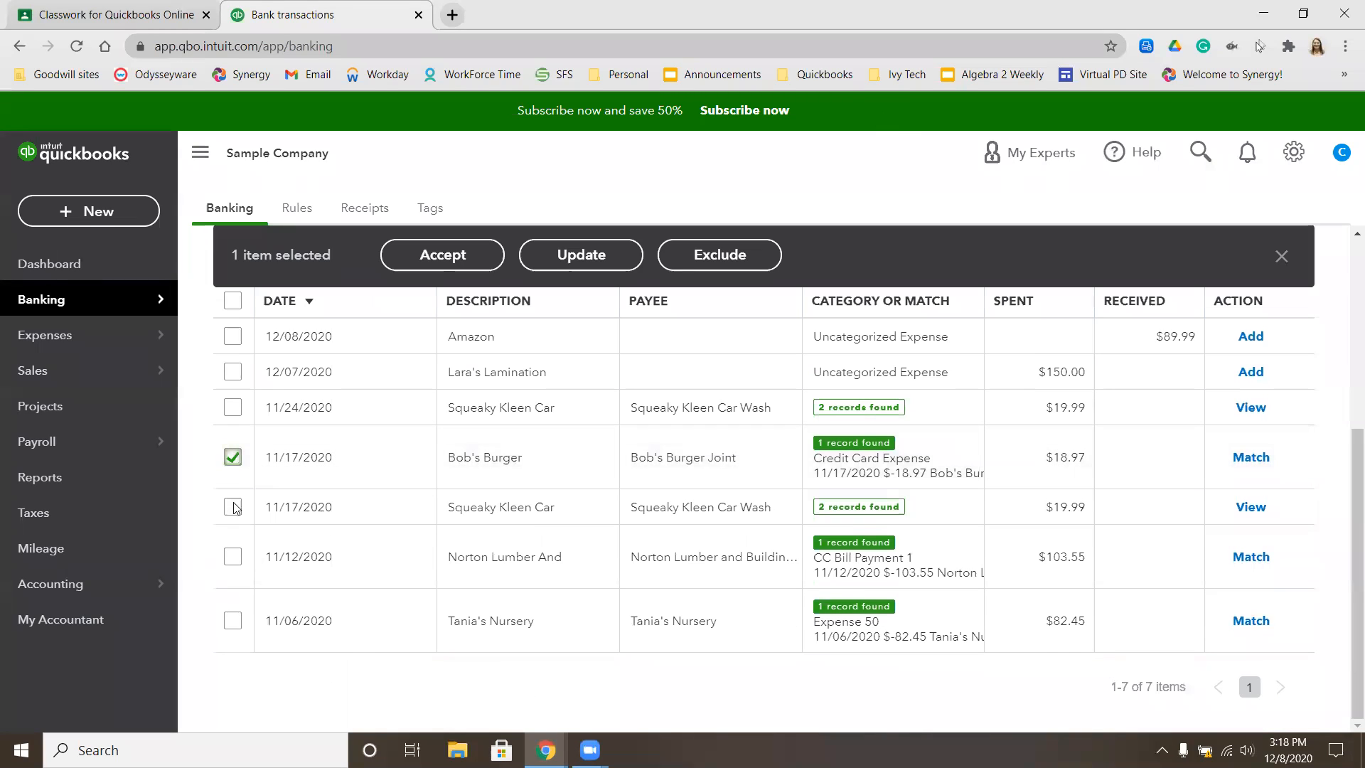
click(232, 556)
click(234, 623)
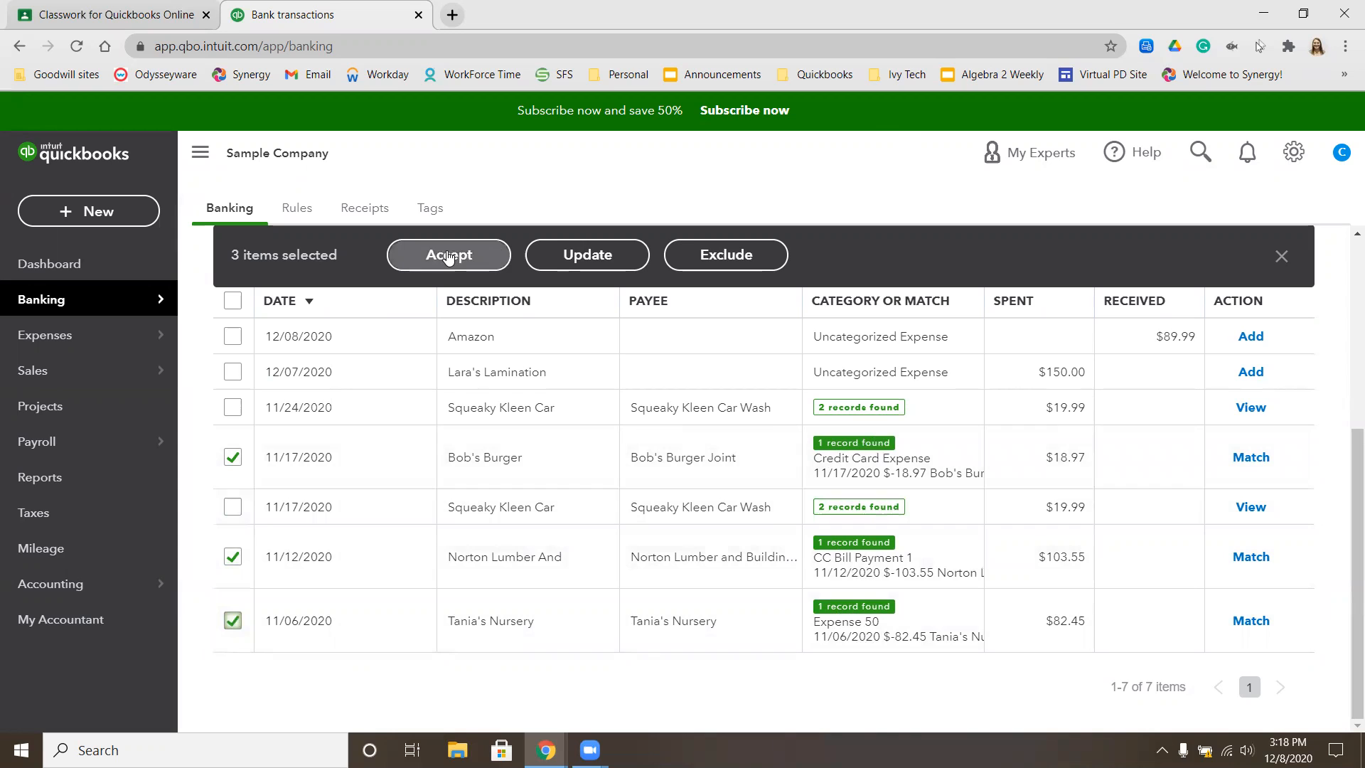
scroll(450, 259, up, 2)
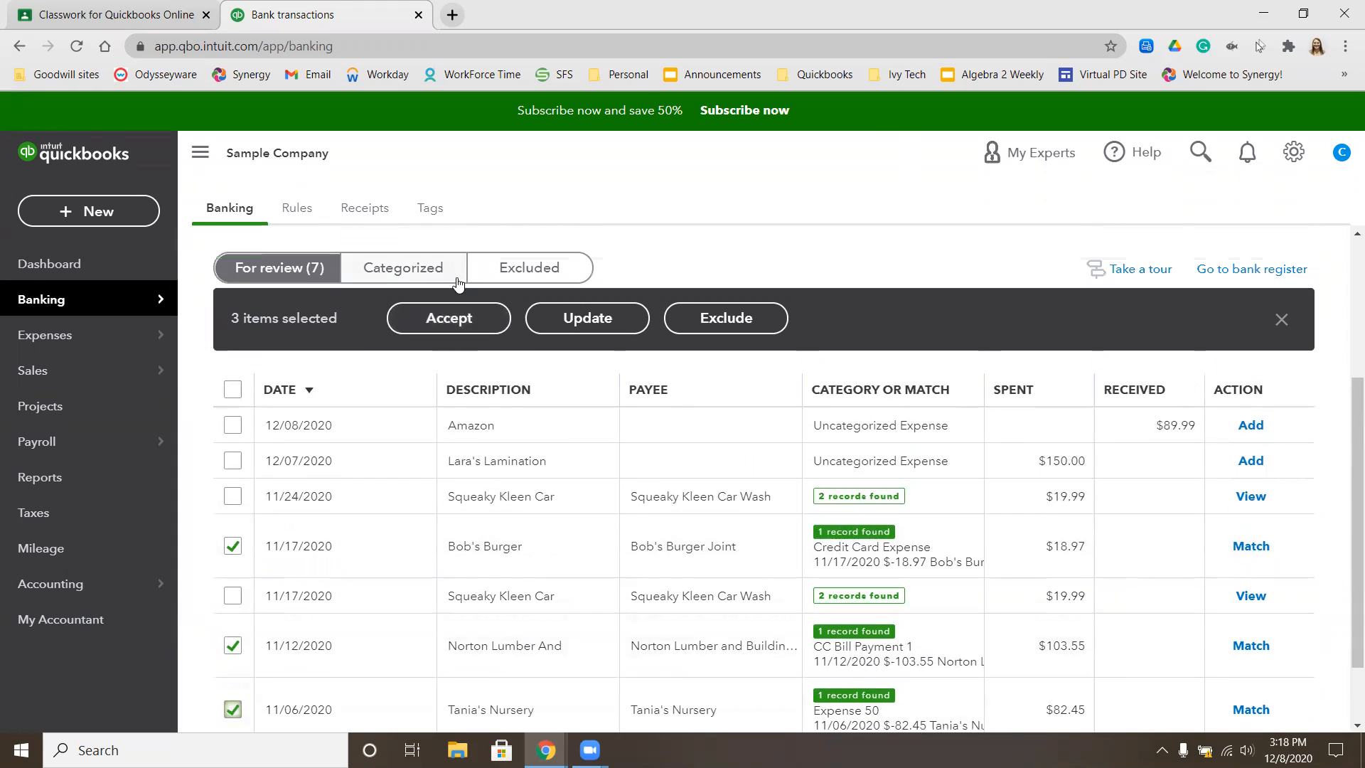
click(455, 324)
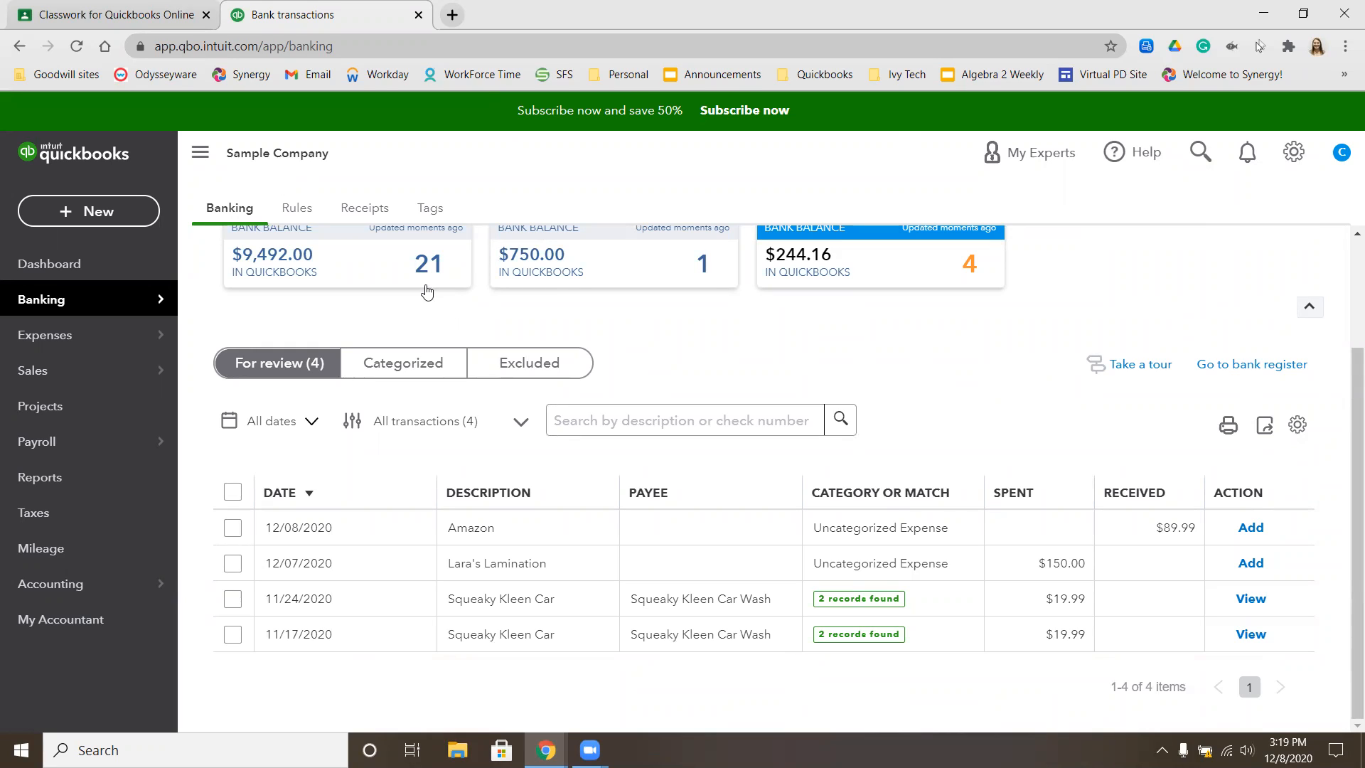
Step: Match the 11/24/2020 and 11/17/2020 Squeaky Kleen Car transactions to the credit card expenses of the same dates
click(873, 603)
scroll(898, 605, down, 1)
scroll(897, 605, down, 2)
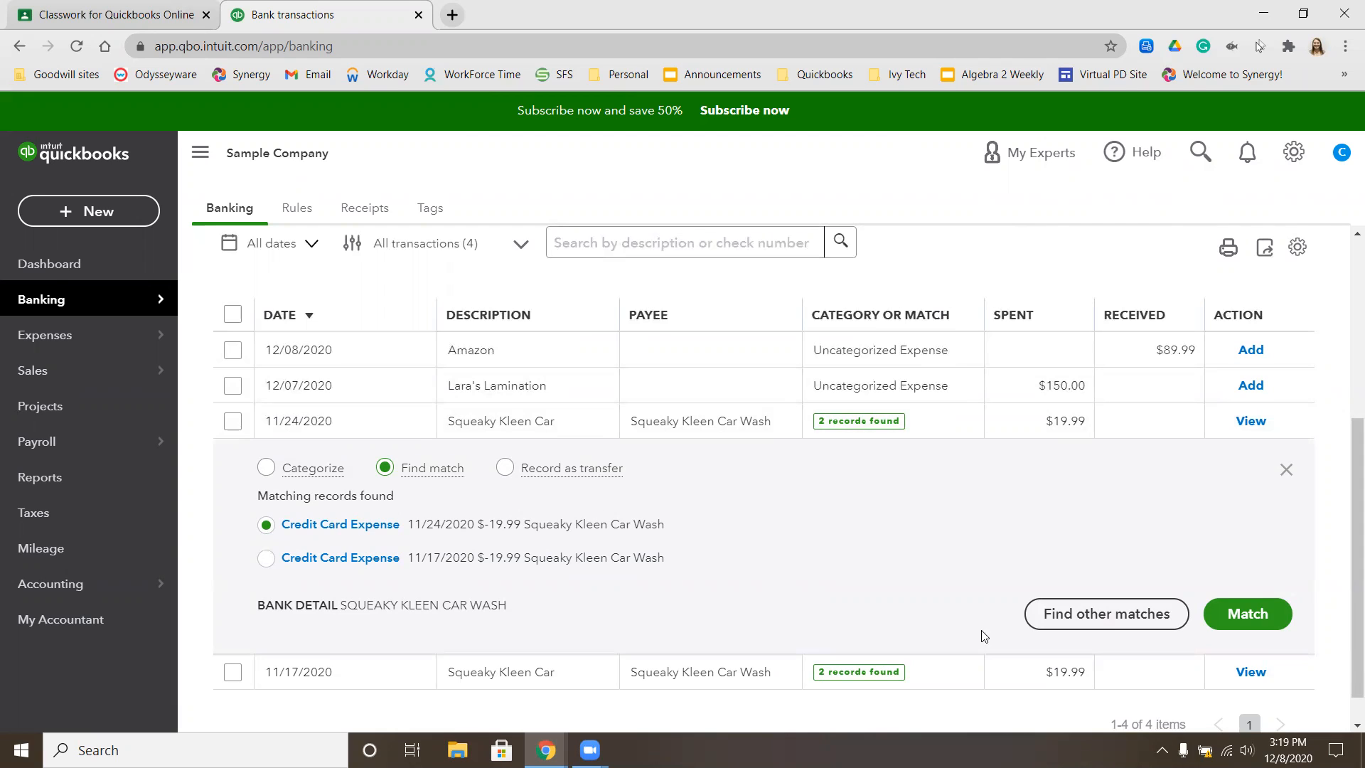
click(1254, 628)
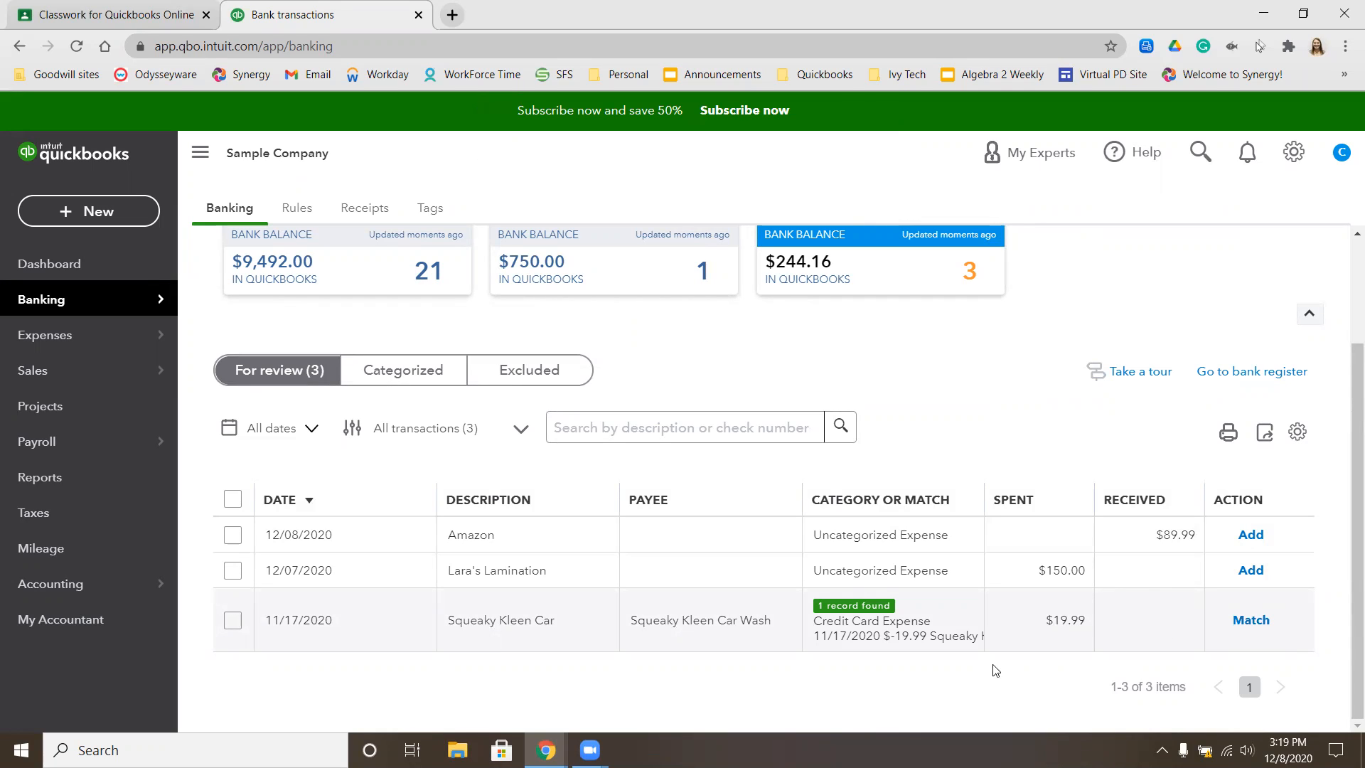
click(1260, 620)
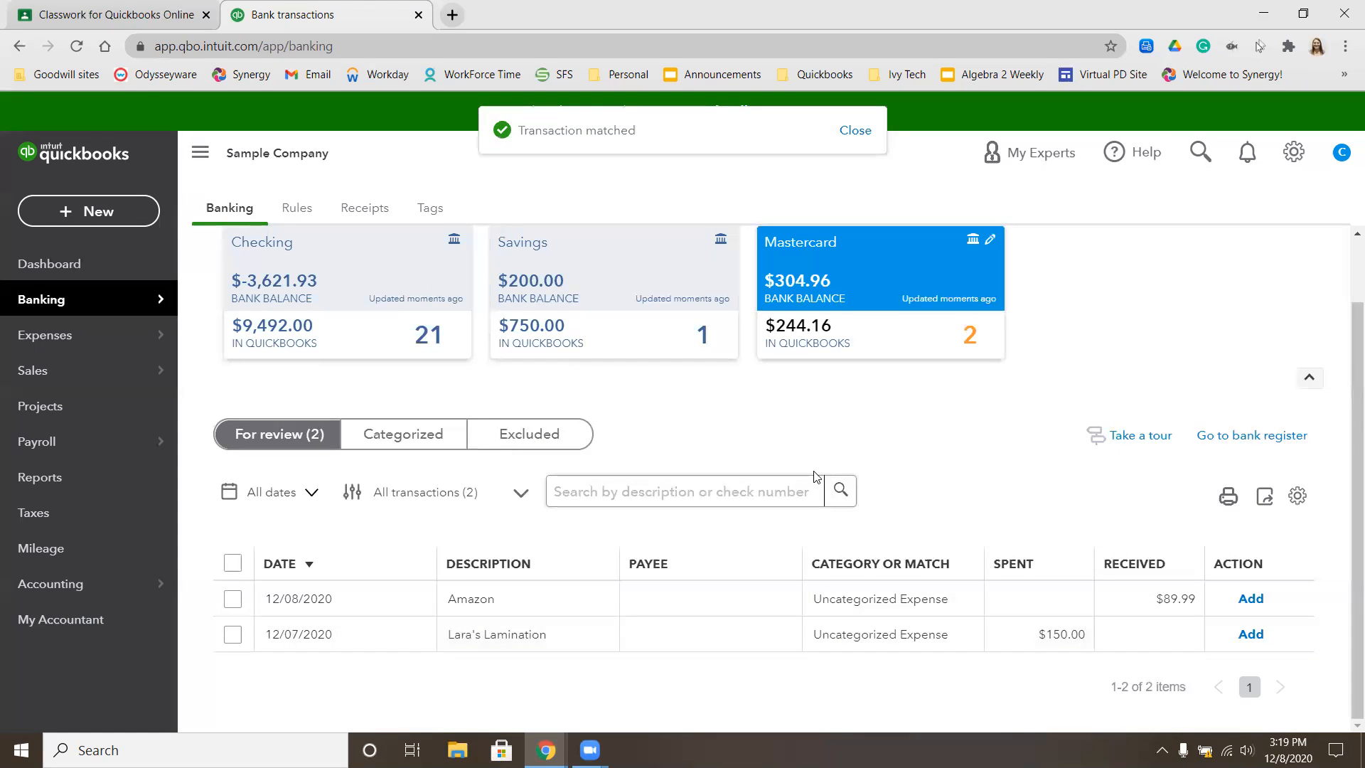
click(19, 46)
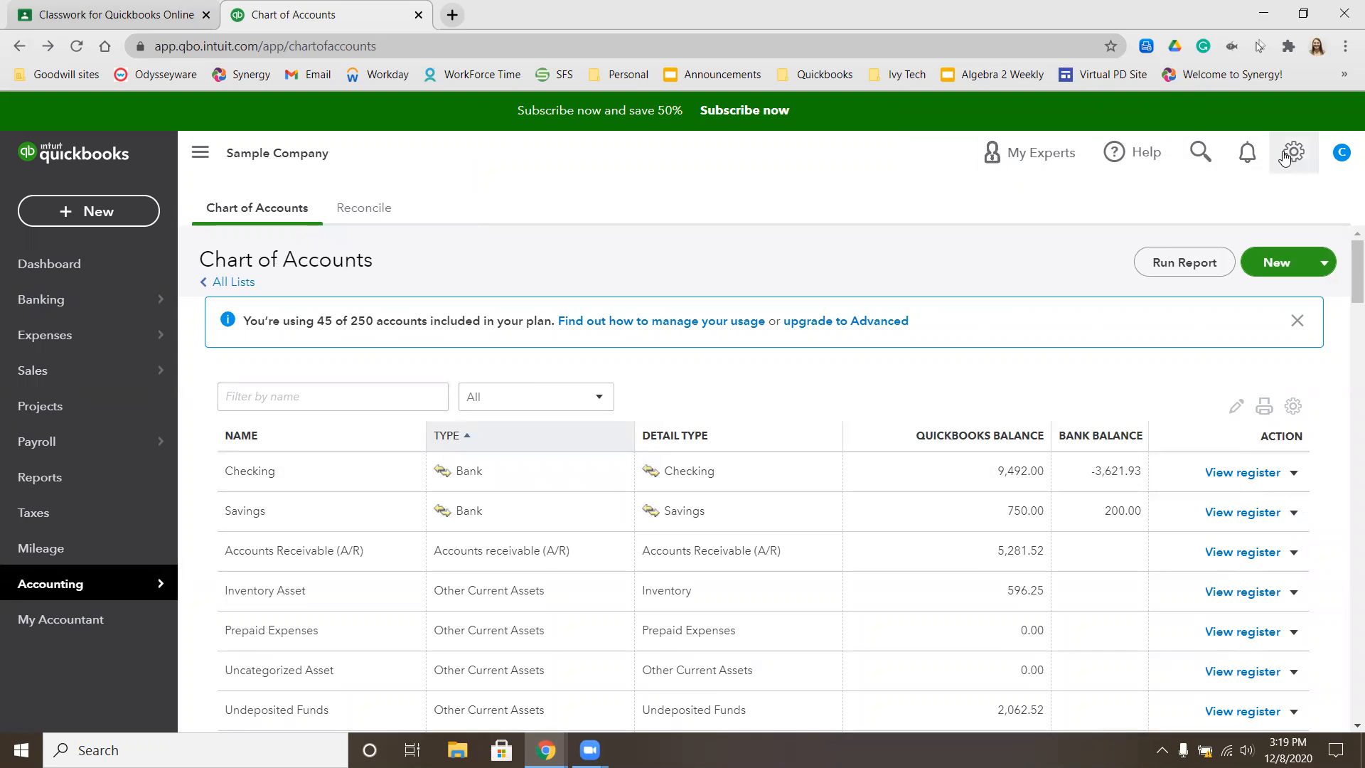
click(75, 299)
scroll(718, 478, down, 1)
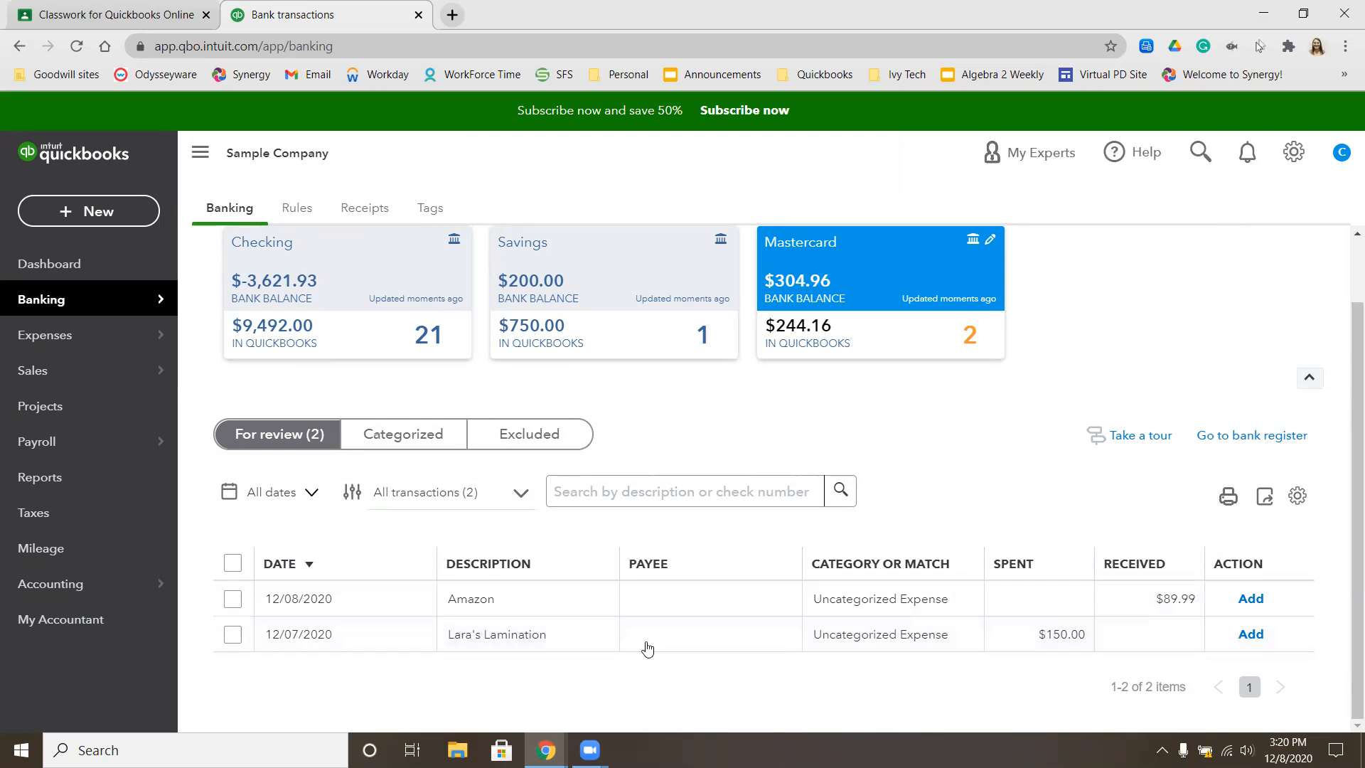
Step: Categorize the 12/08/2020 Amazon transaction as Advertising and add it to the books
click(889, 602)
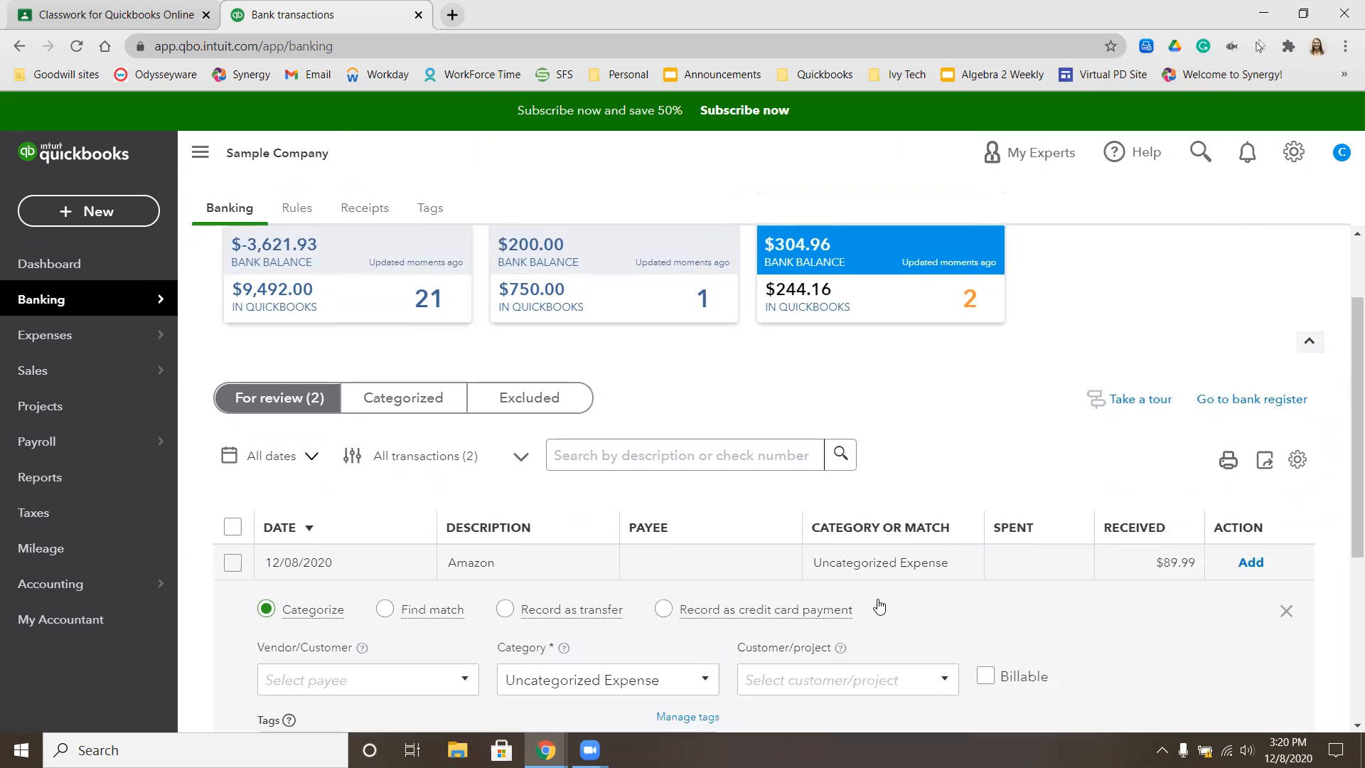
click(673, 542)
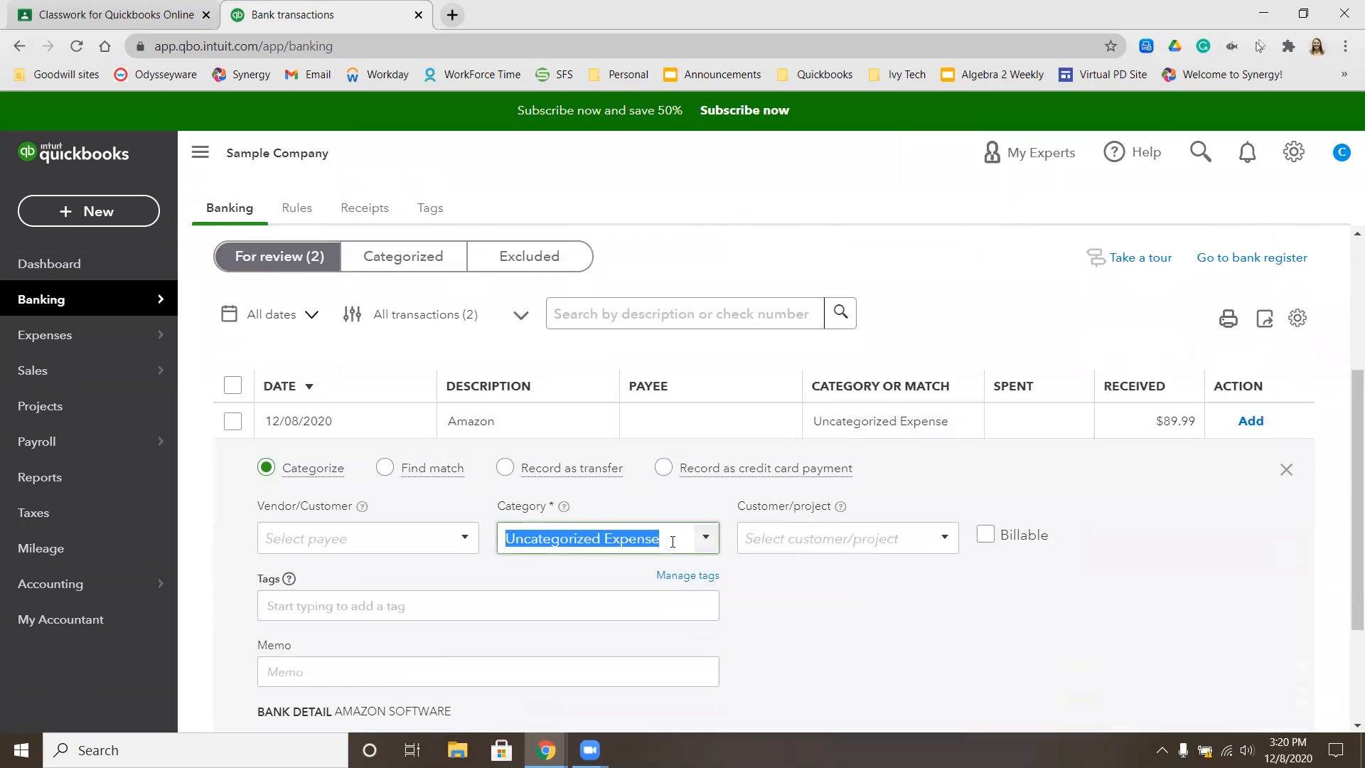
text(Adv)
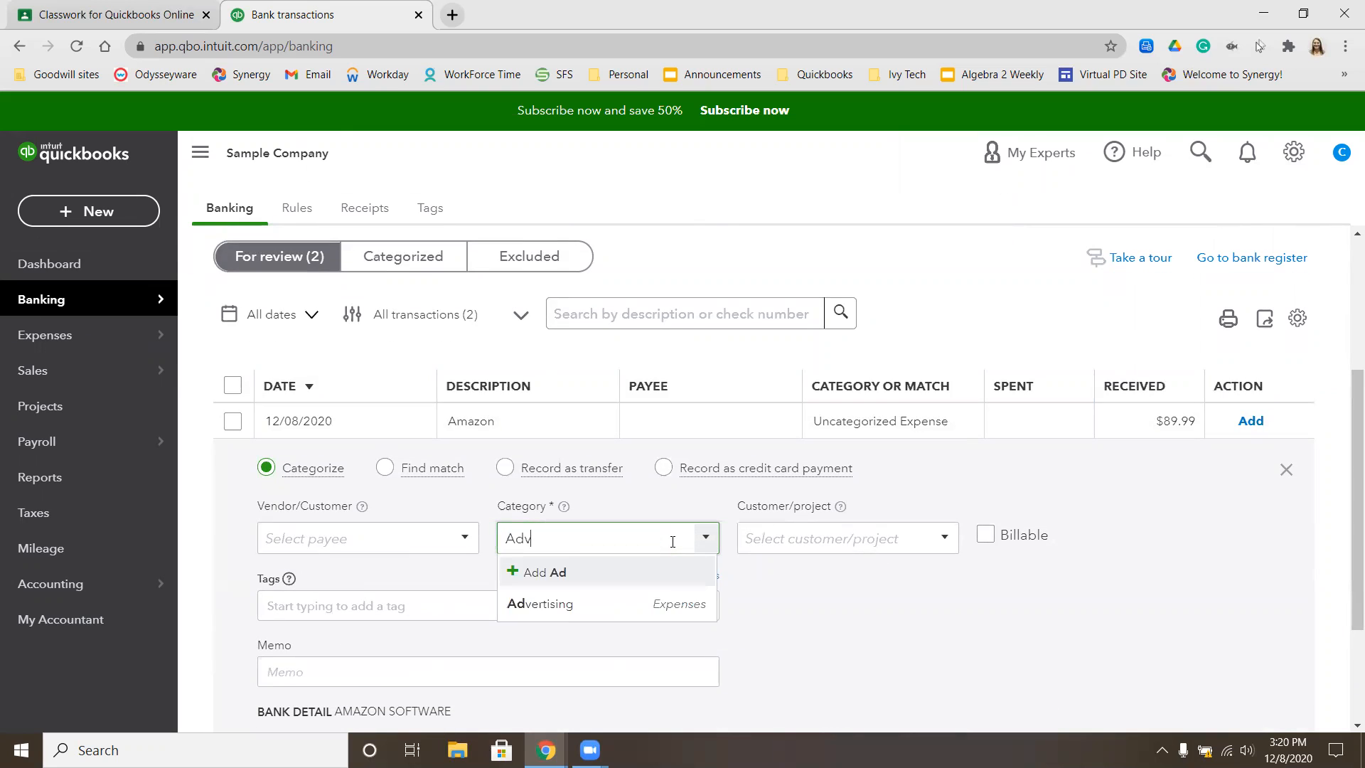
click(594, 603)
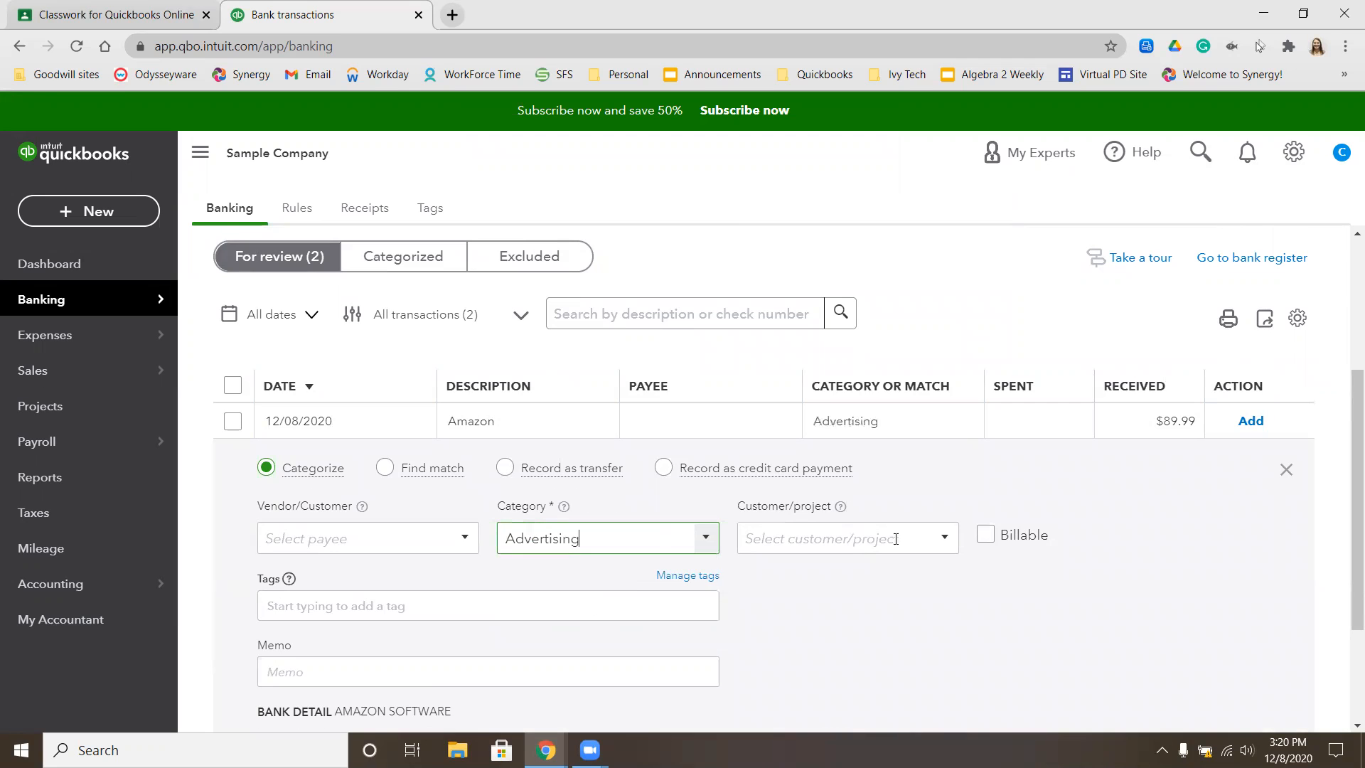
scroll(1195, 479, down, 3)
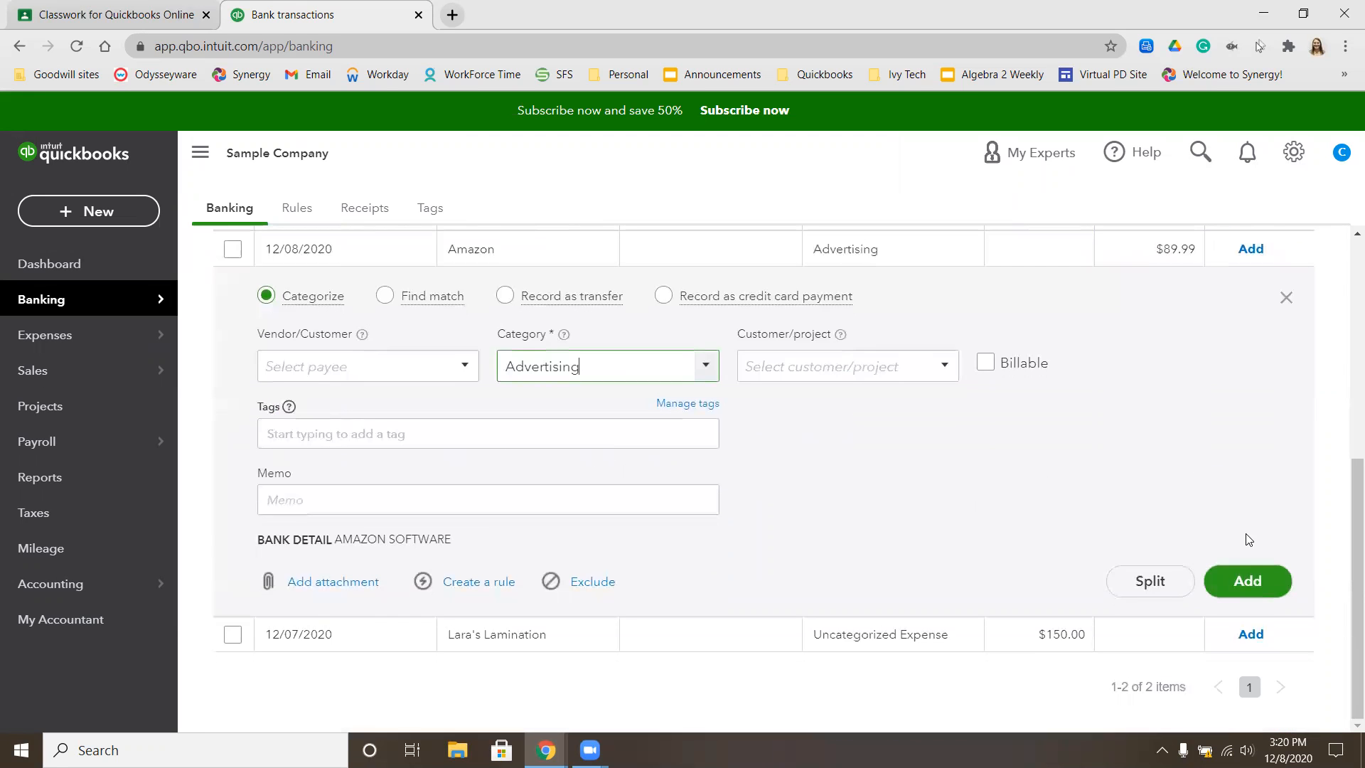
click(1254, 584)
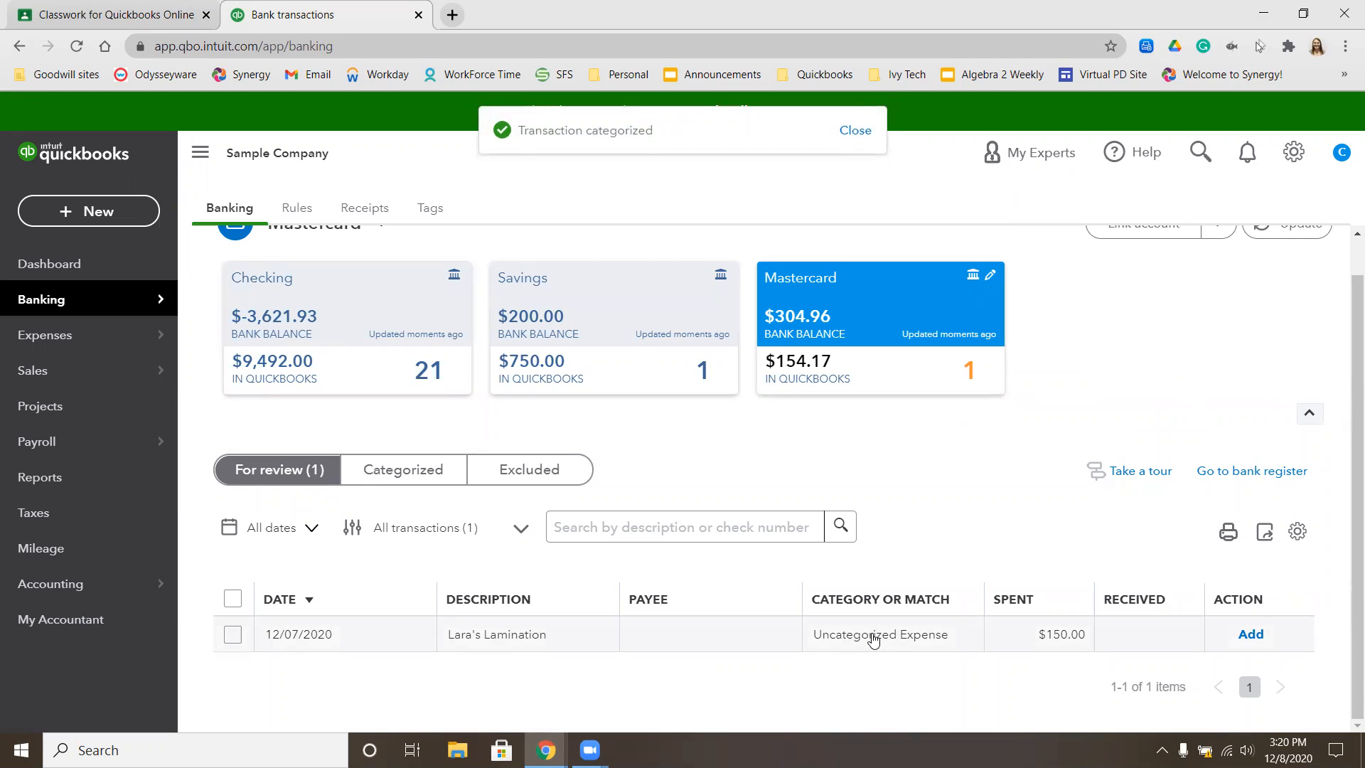
click(874, 640)
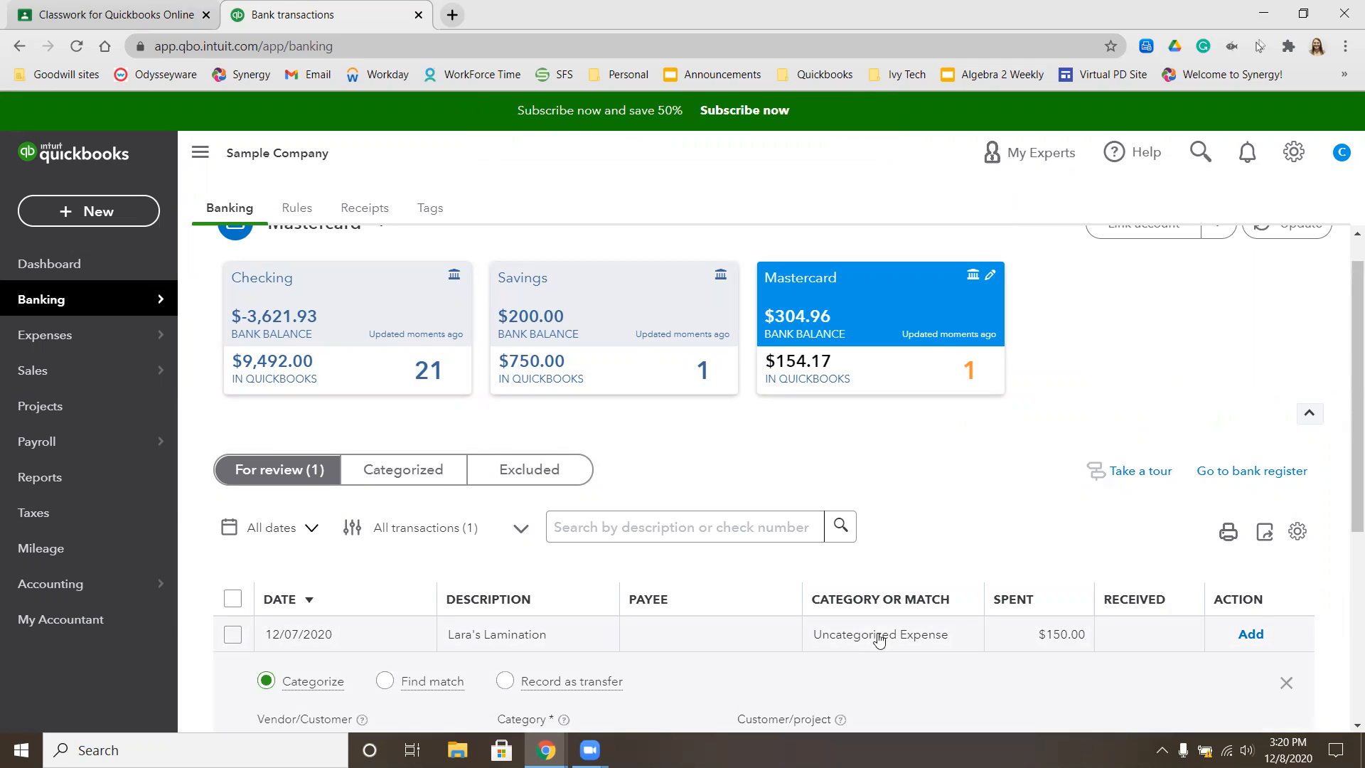
scroll(861, 618, down, 4)
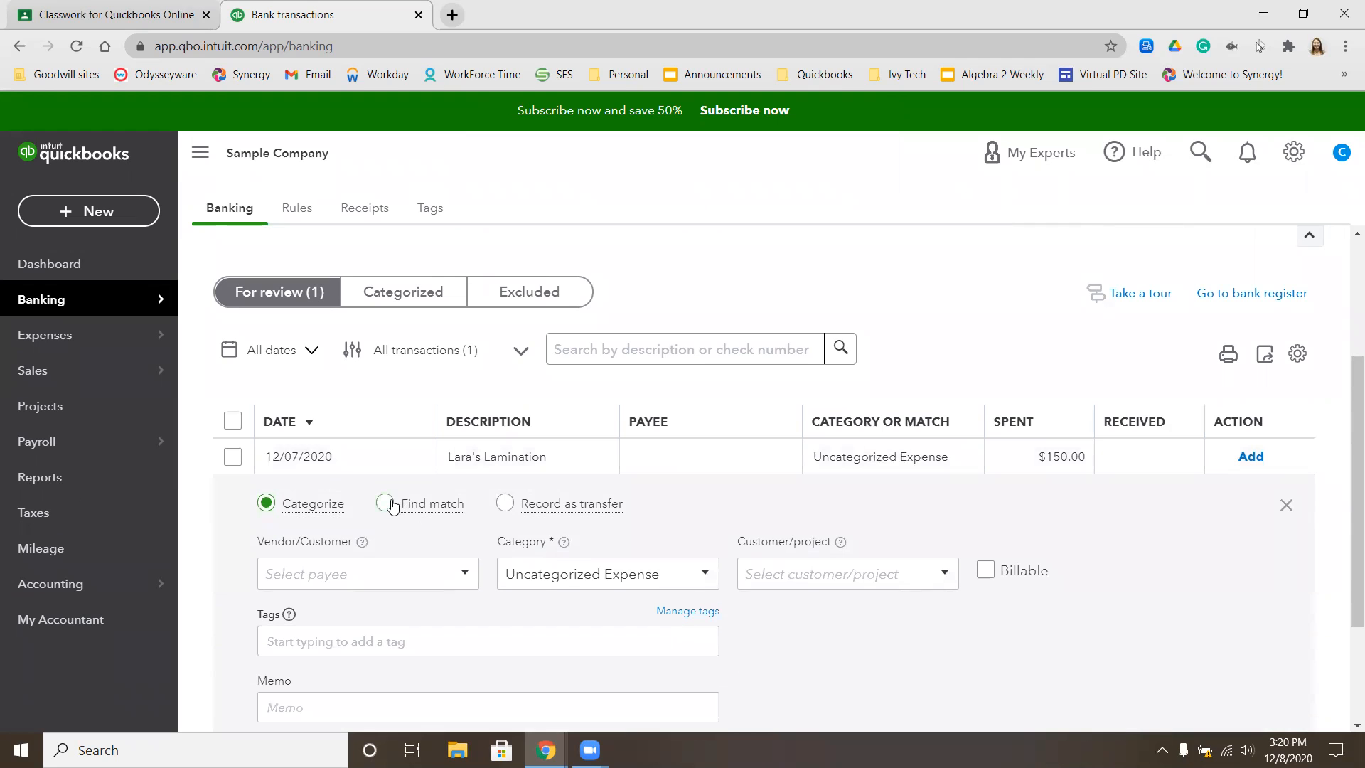
click(390, 503)
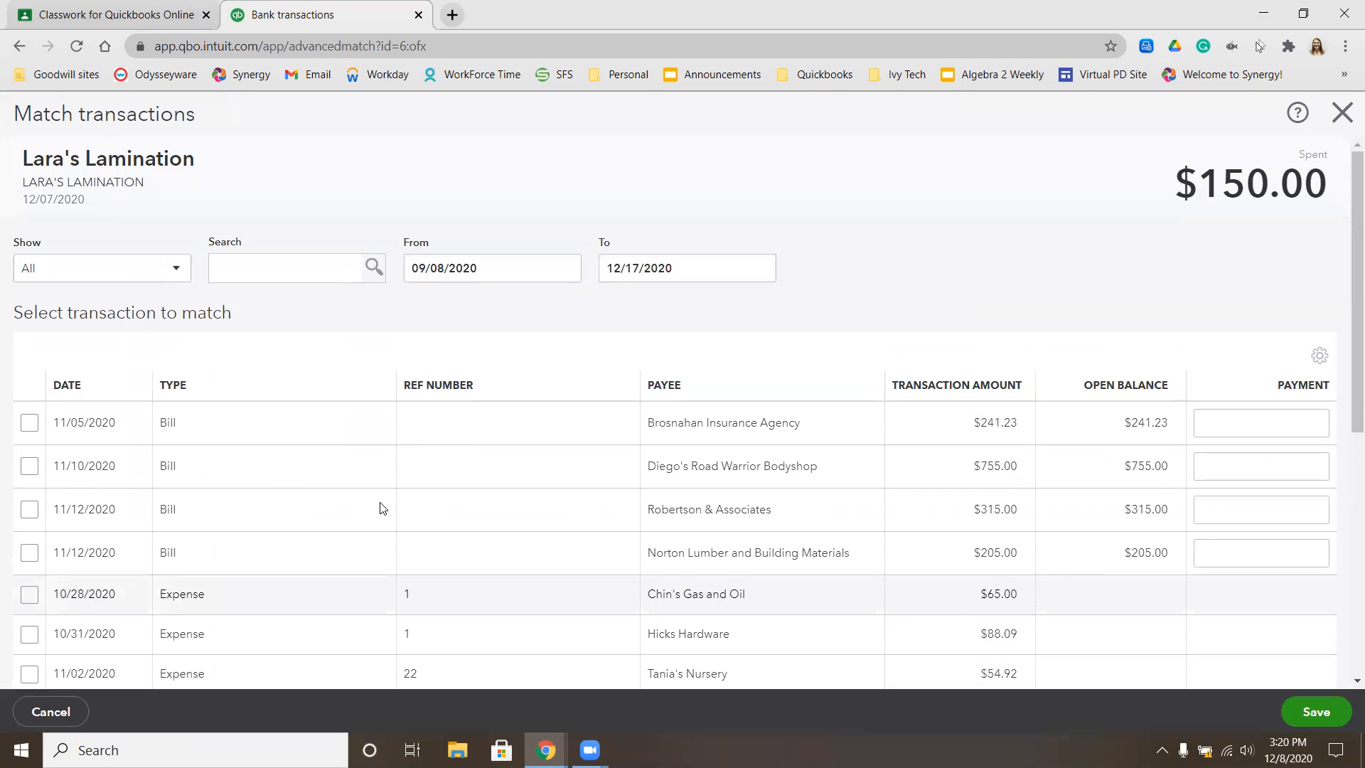
click(63, 714)
scroll(494, 622, down, 1)
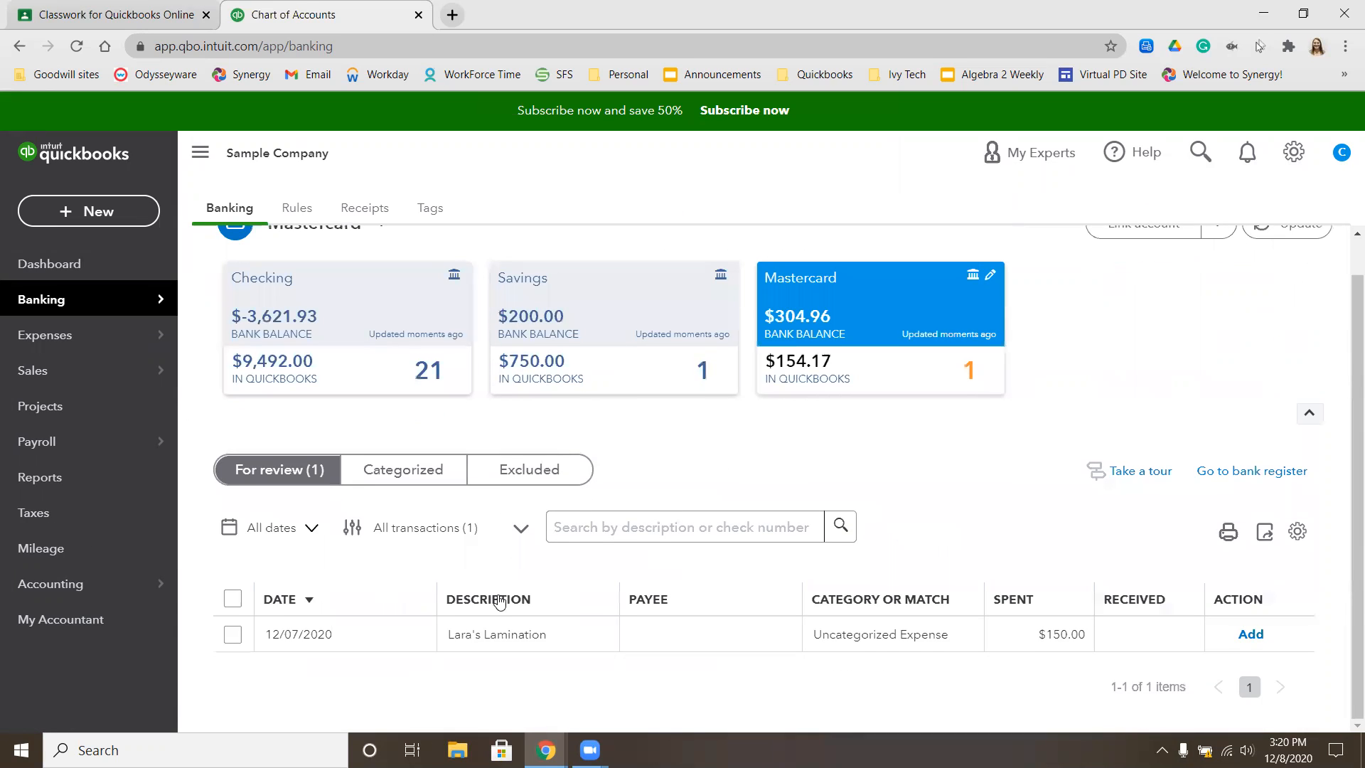
Step: Categorize the 12/07/2020 Lara's Lamination transaction as Advertising and add it to the books
click(490, 643)
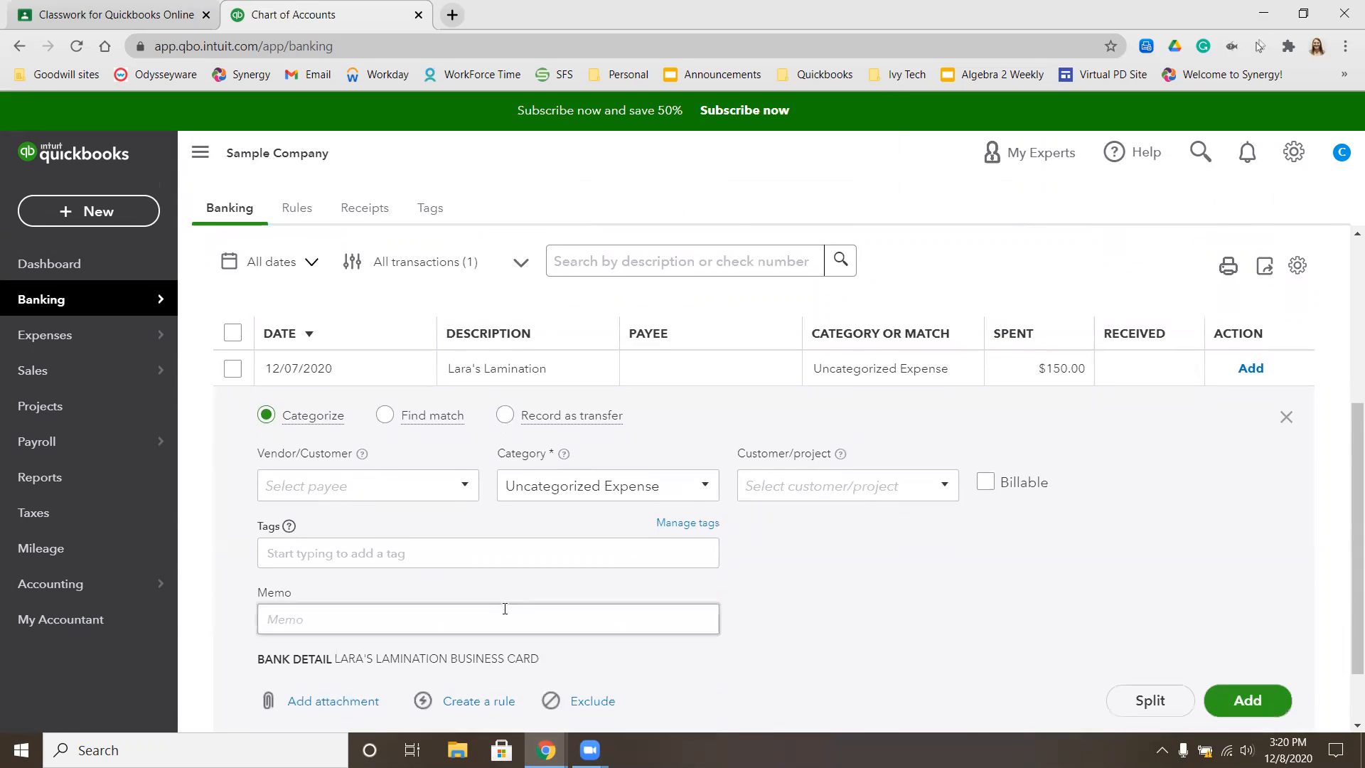
click(563, 403)
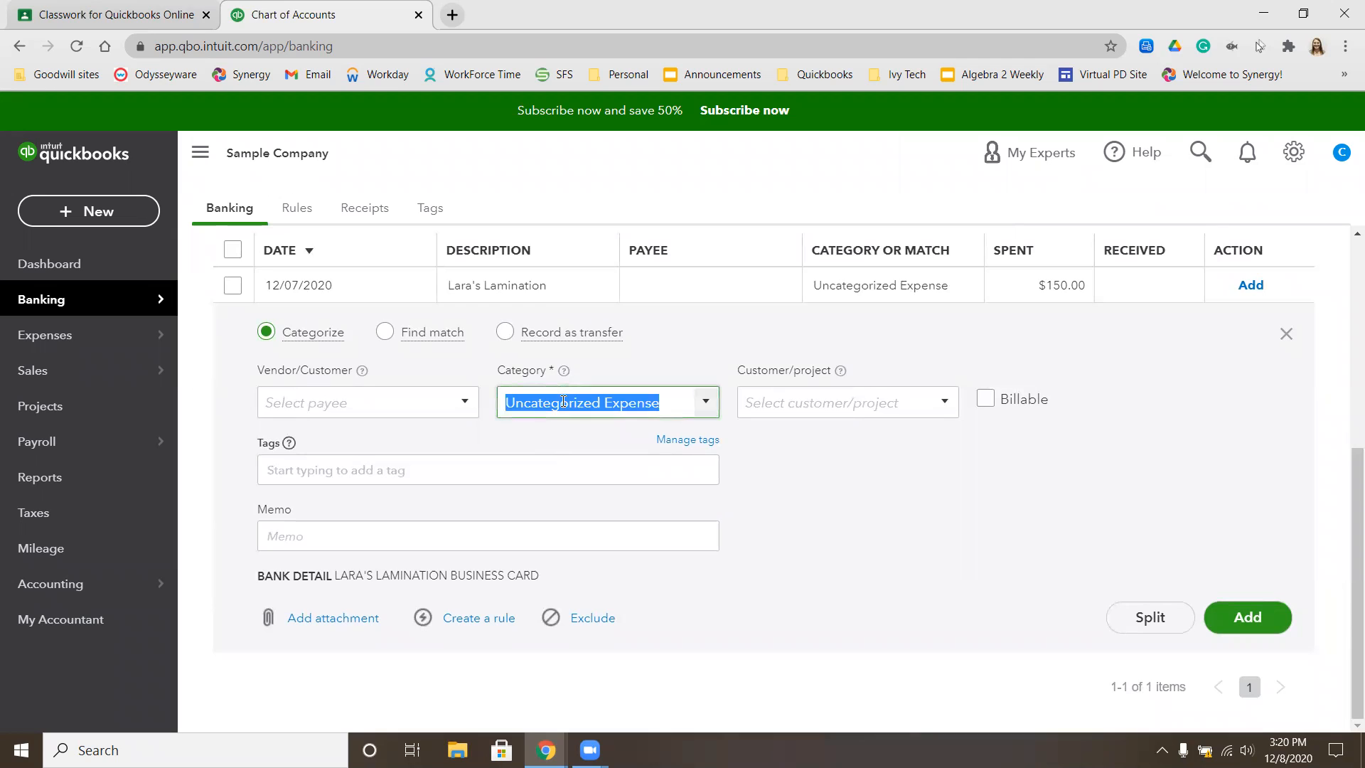
text(Advertising)
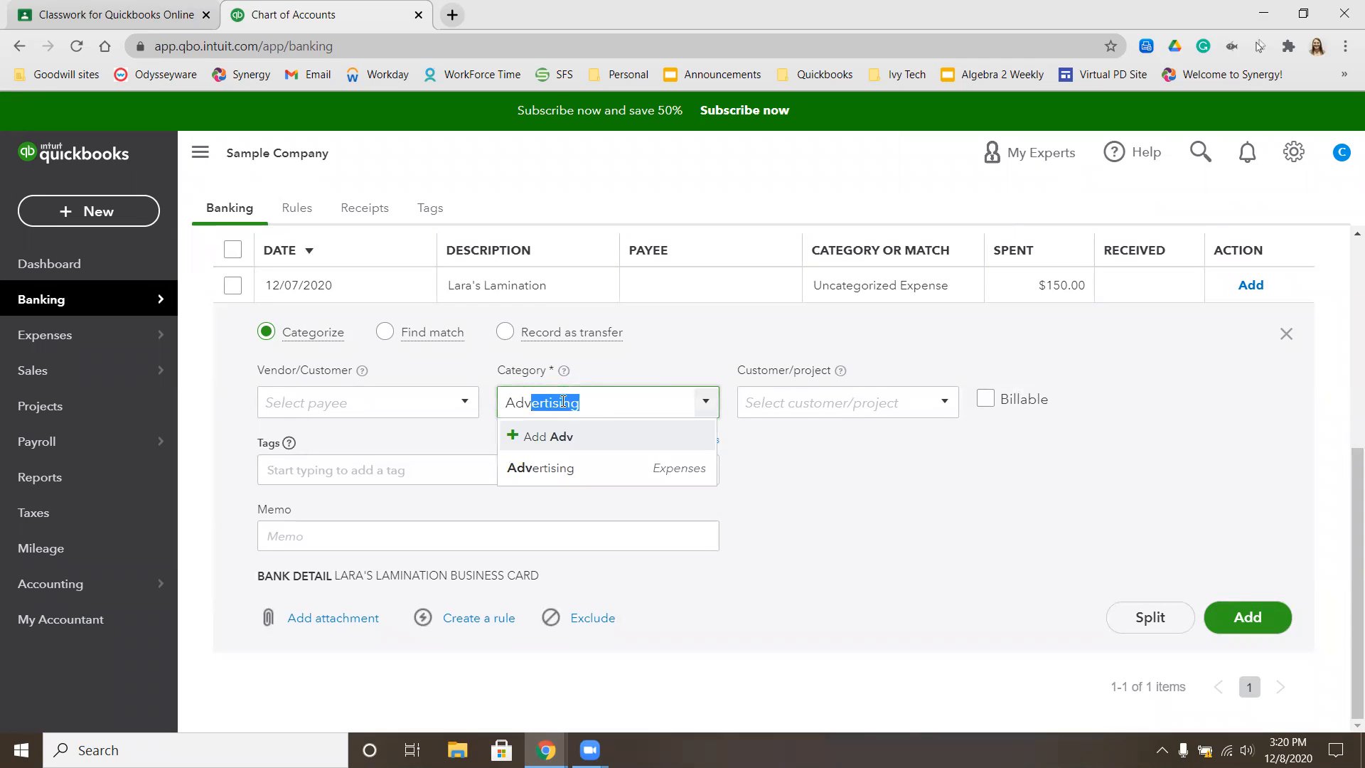
click(598, 466)
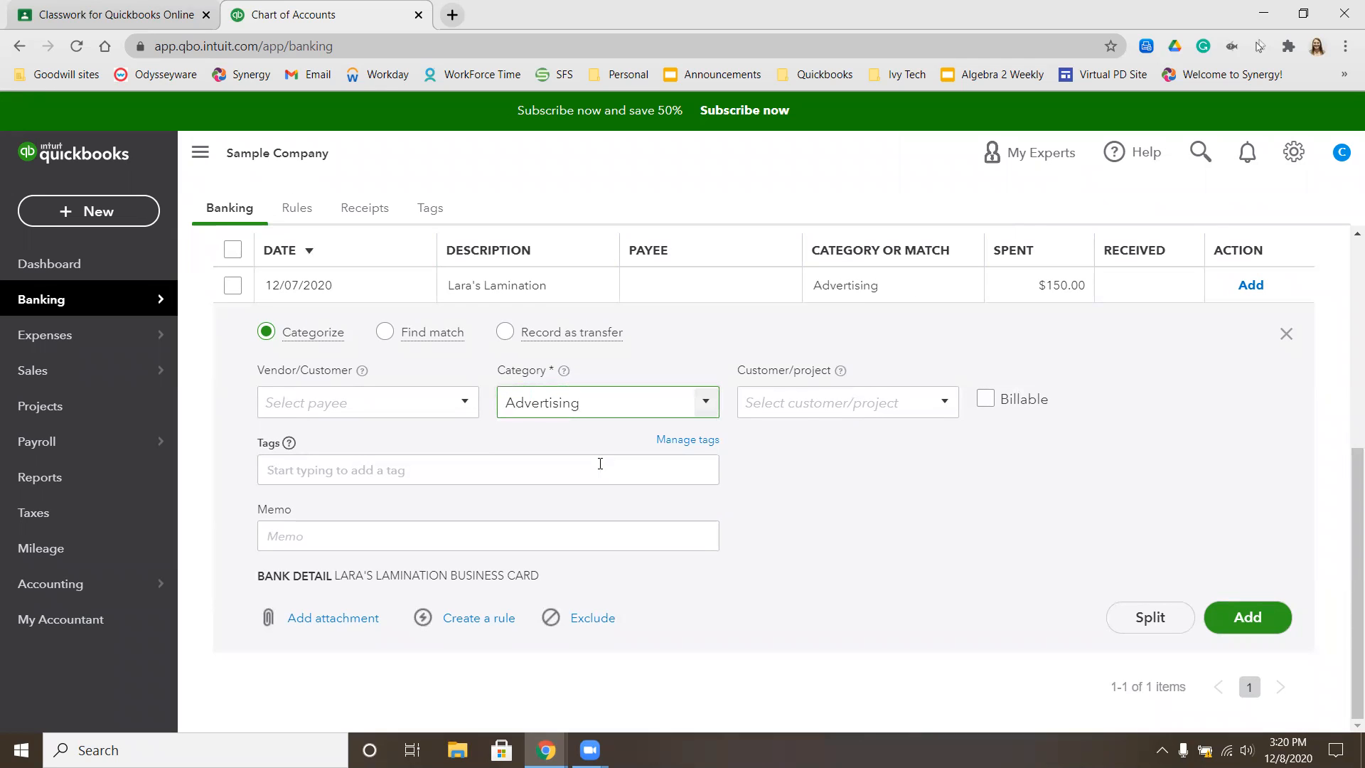
click(1249, 617)
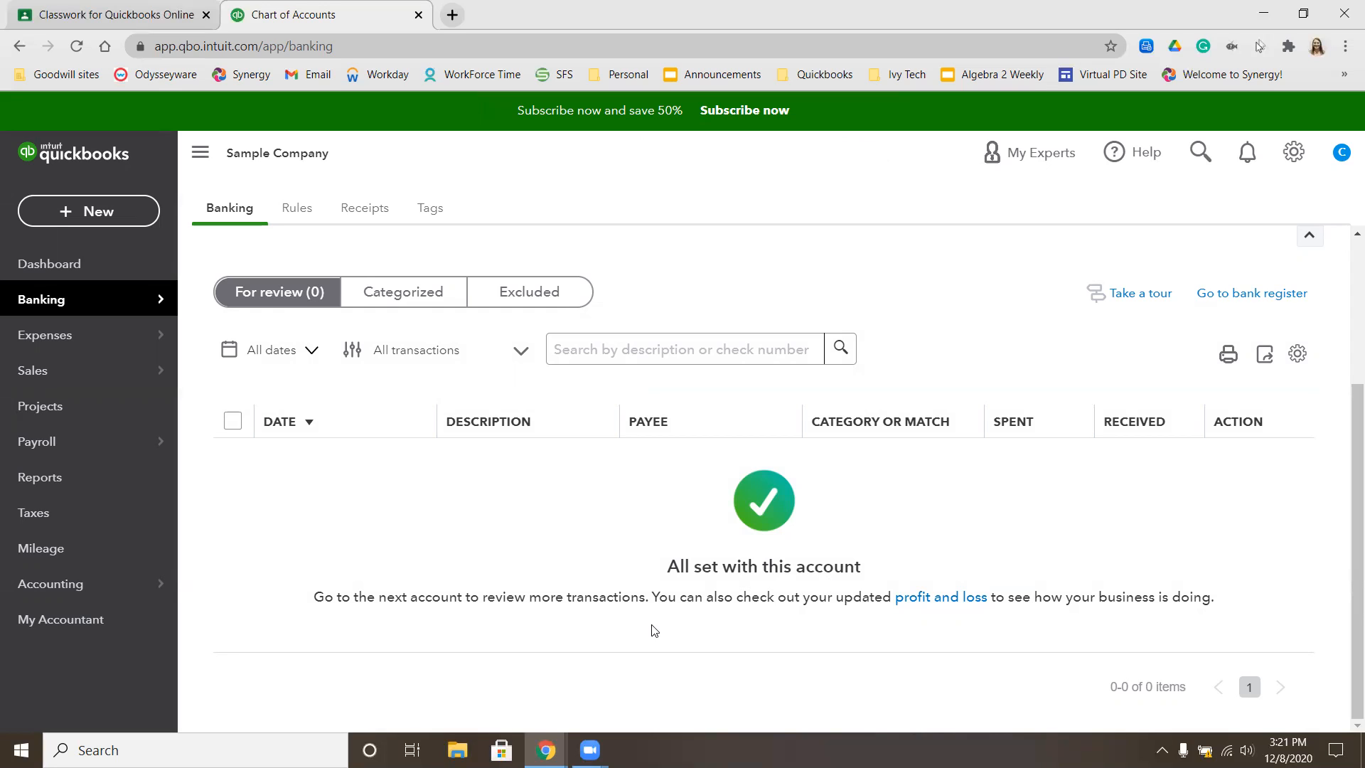
Step: Open the CH05 Mastercard Stmt PDF from the Chapter 05 folder in File Explorer
click(457, 750)
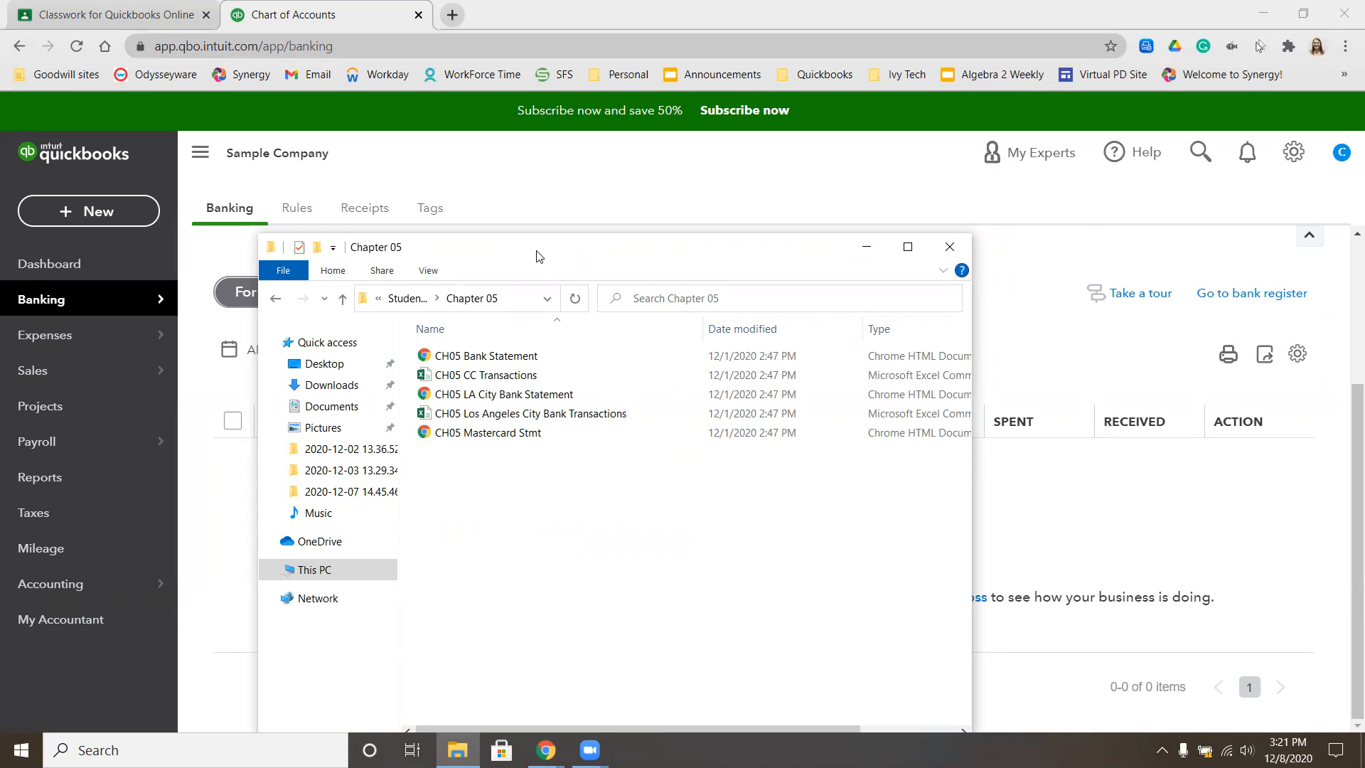
double_click(491, 433)
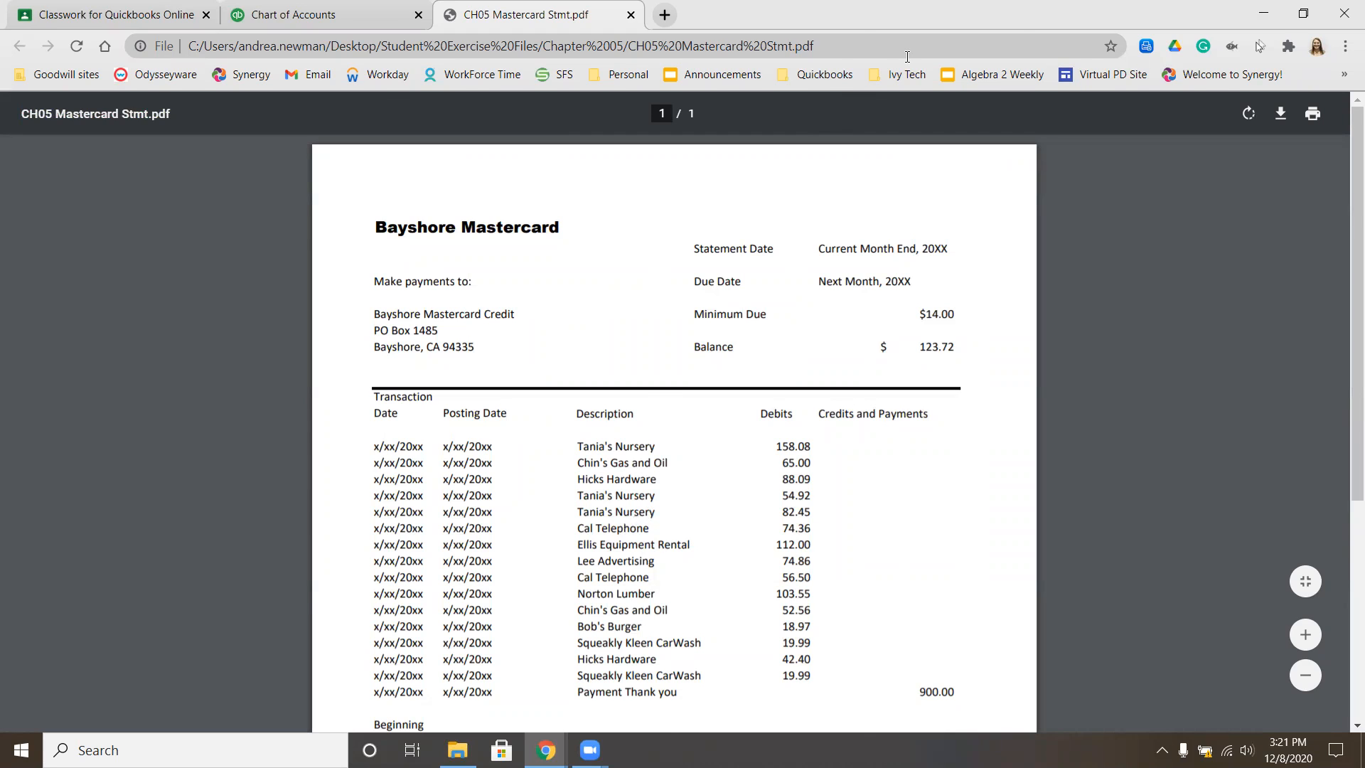
click(1301, 14)
click(1272, 29)
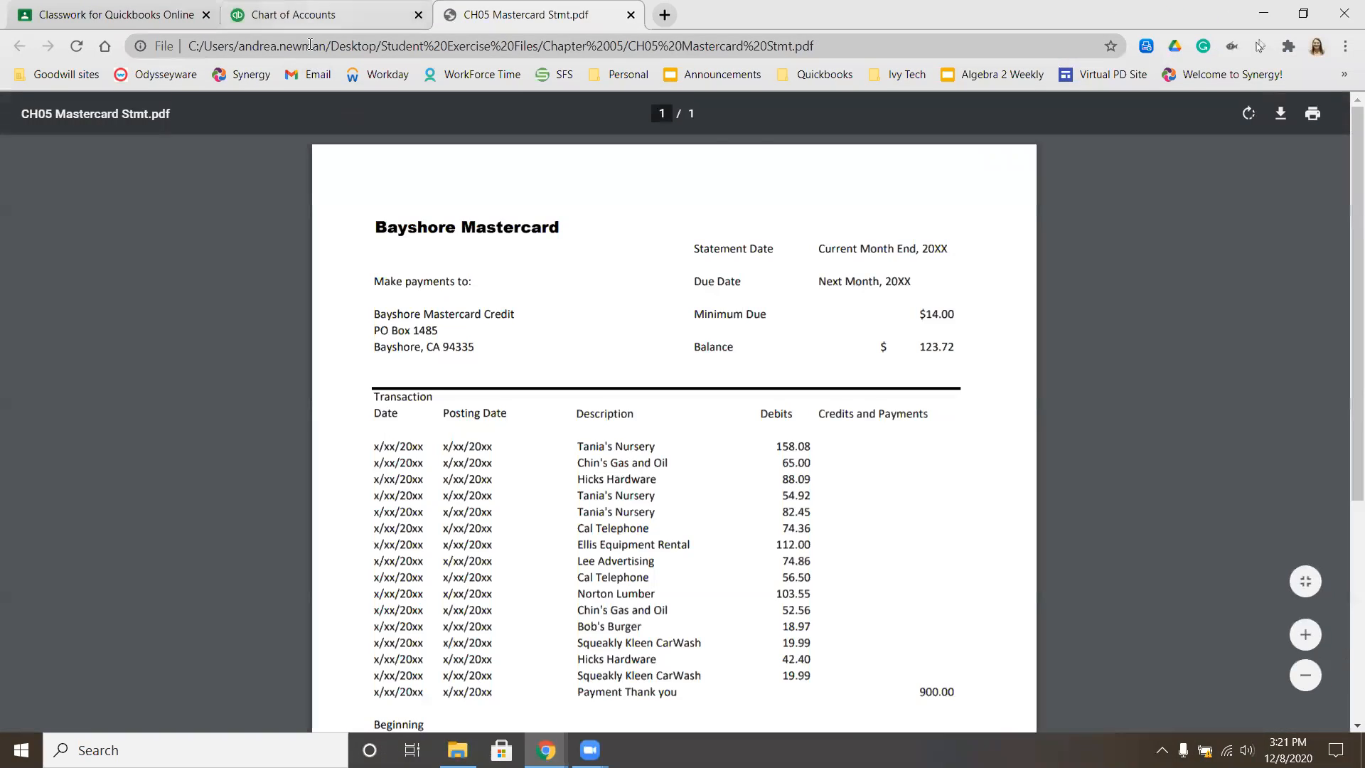
Step: Return to QuickBooks and open the Reconcile tool
key(ctrl+shift+Tab)
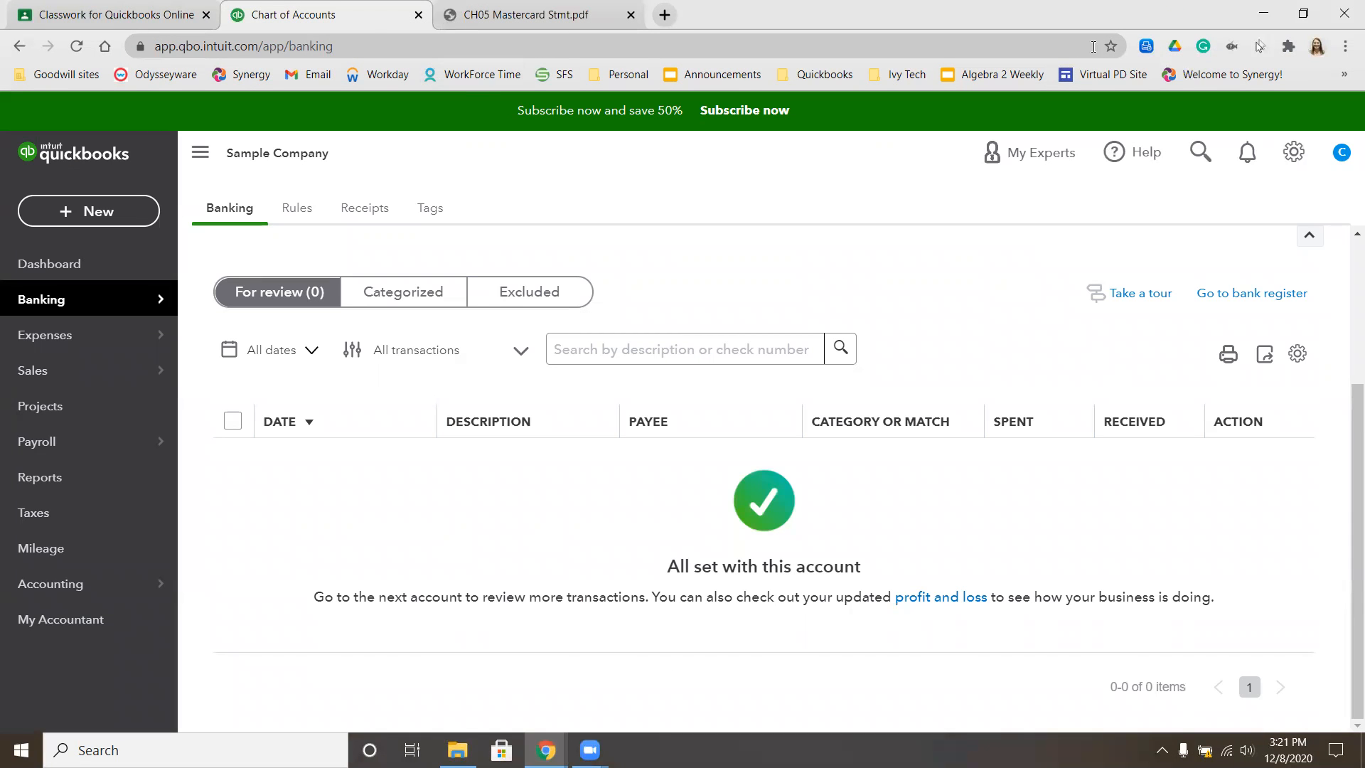
click(1291, 156)
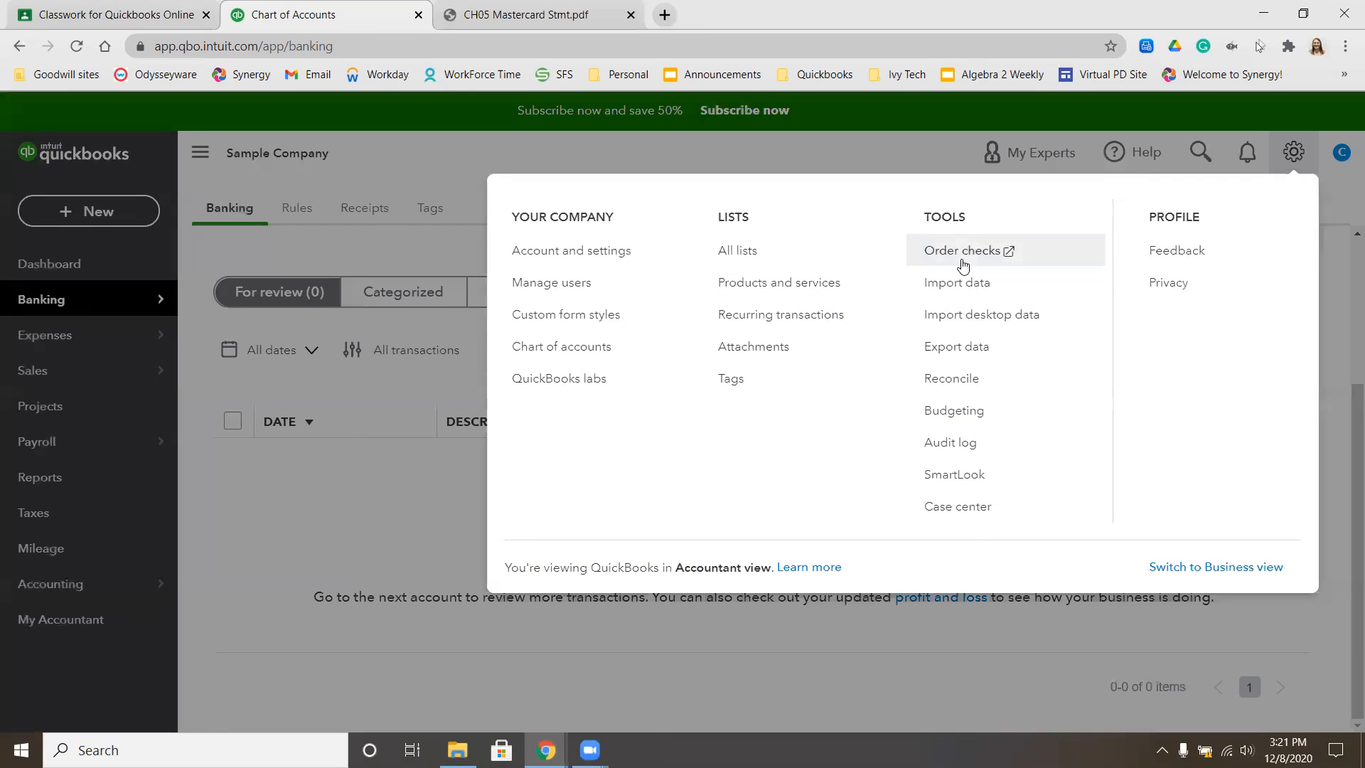
click(953, 379)
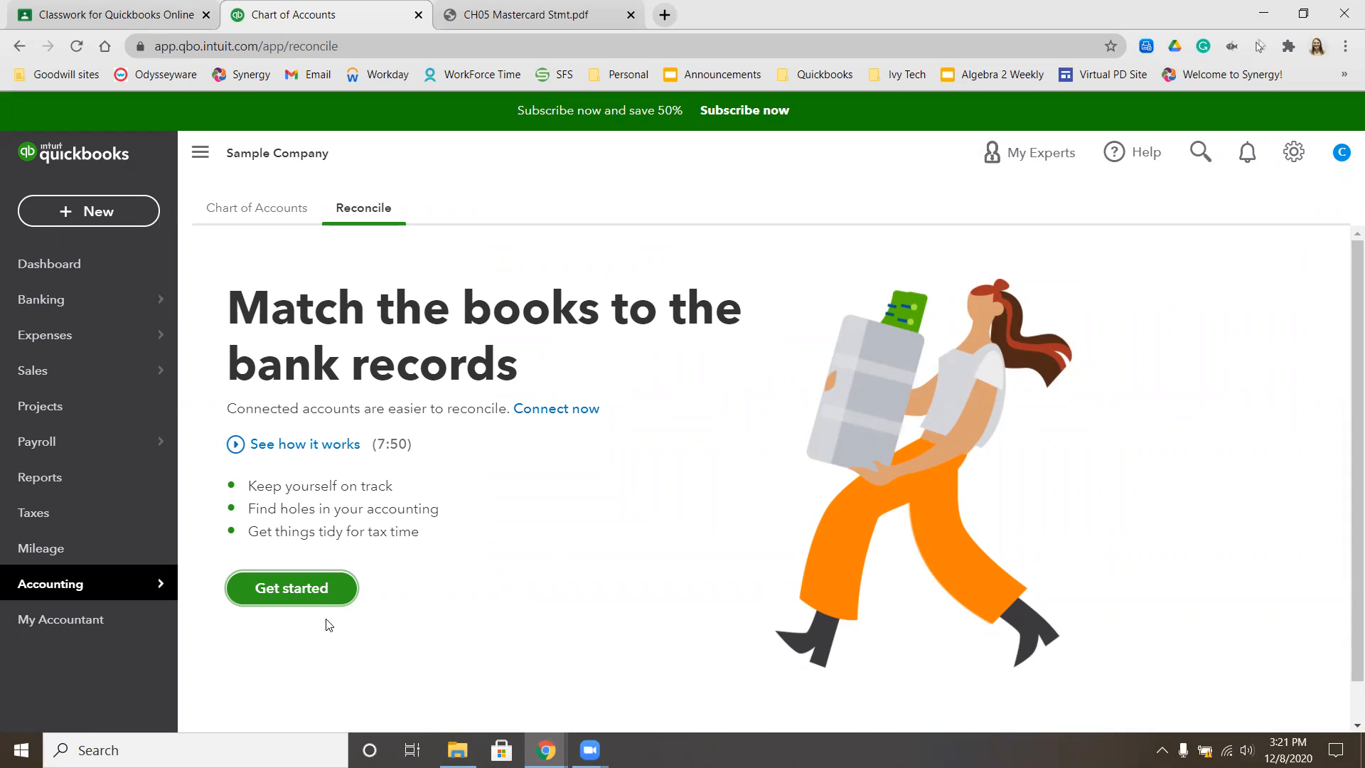
Step: Begin the reconciliation setup, dismiss the welcome tip and choose Mastercard as the account to reconcile
click(325, 591)
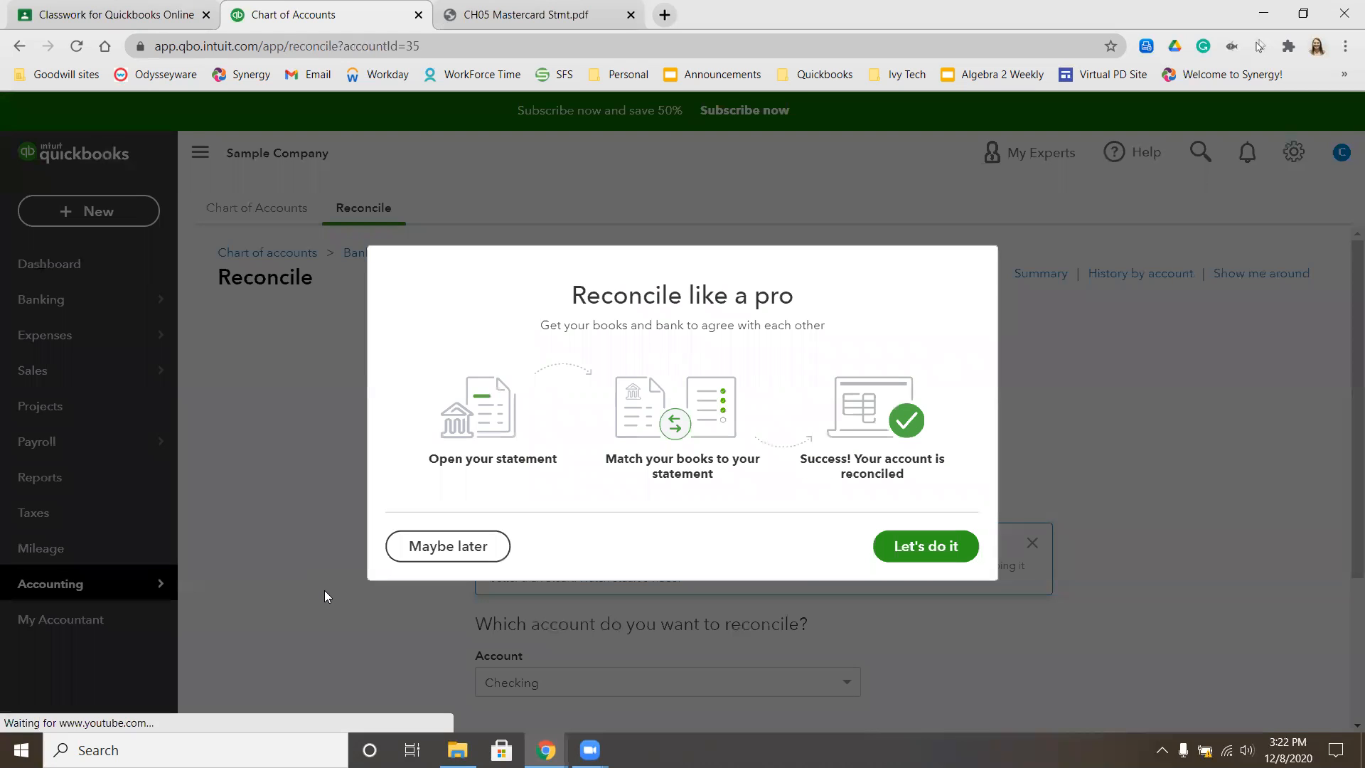
click(957, 547)
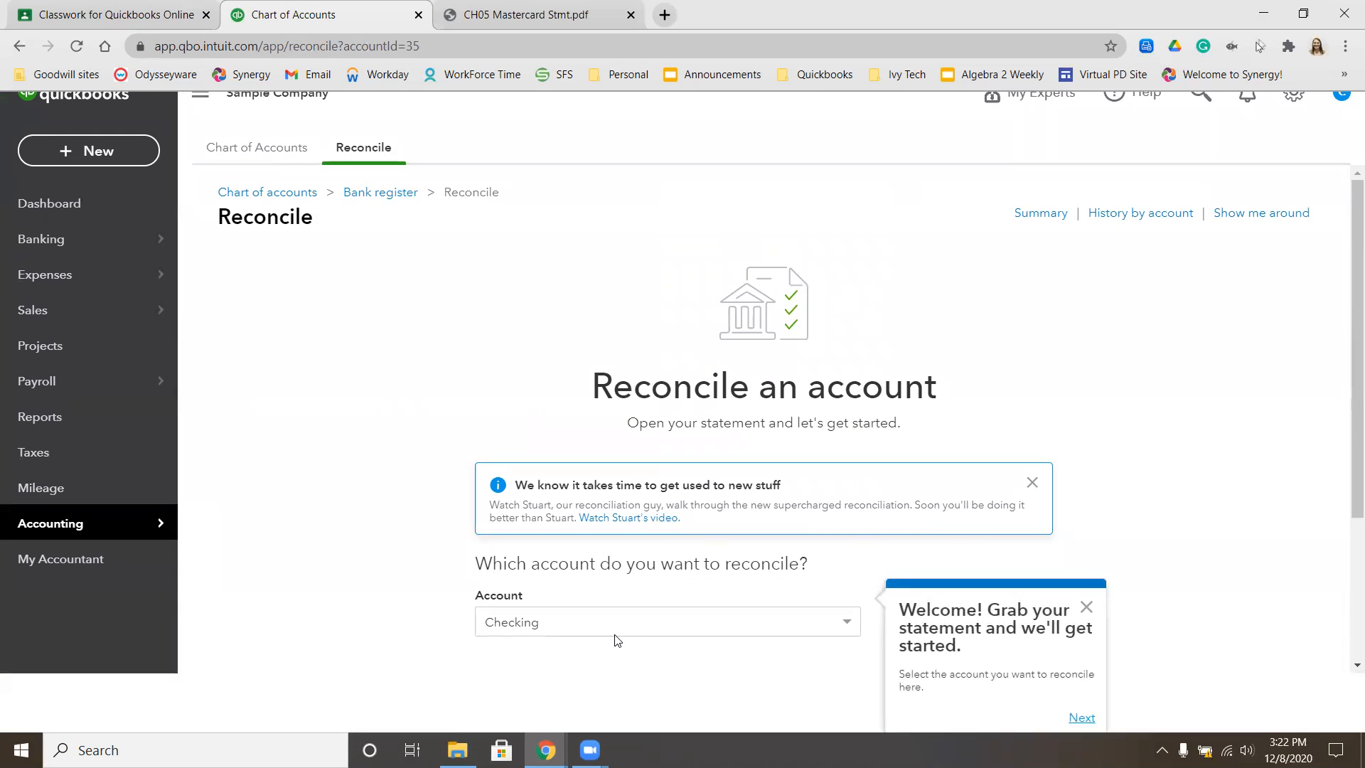
click(701, 622)
scroll(1277, 454, down, 3)
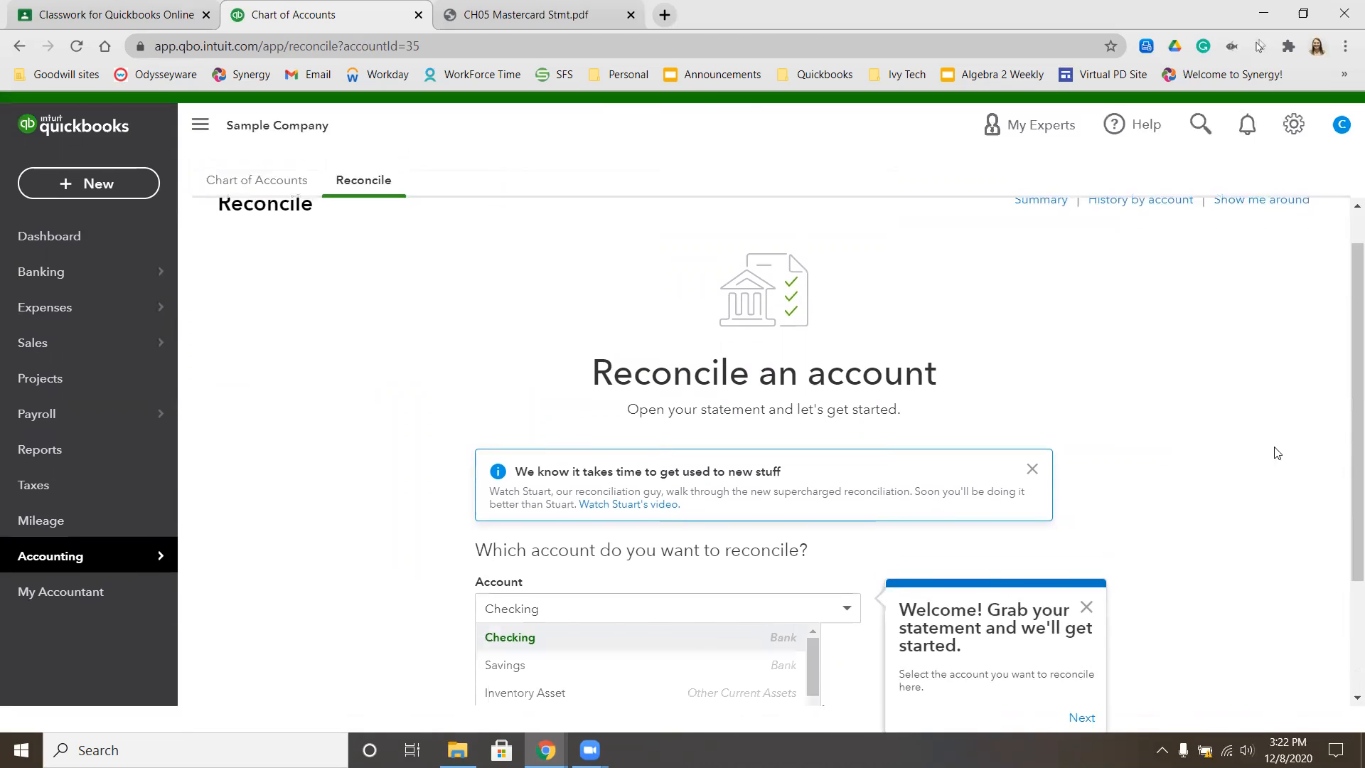
click(1292, 414)
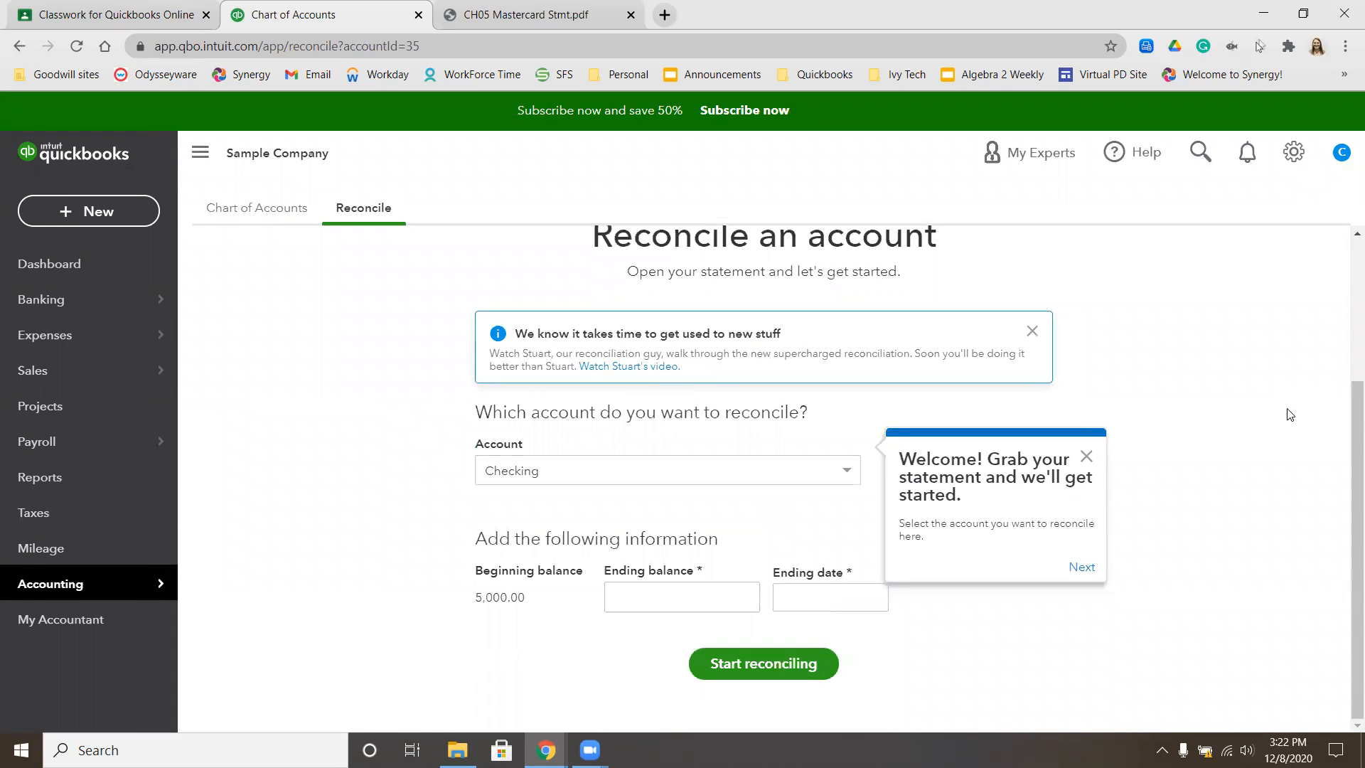
click(1086, 456)
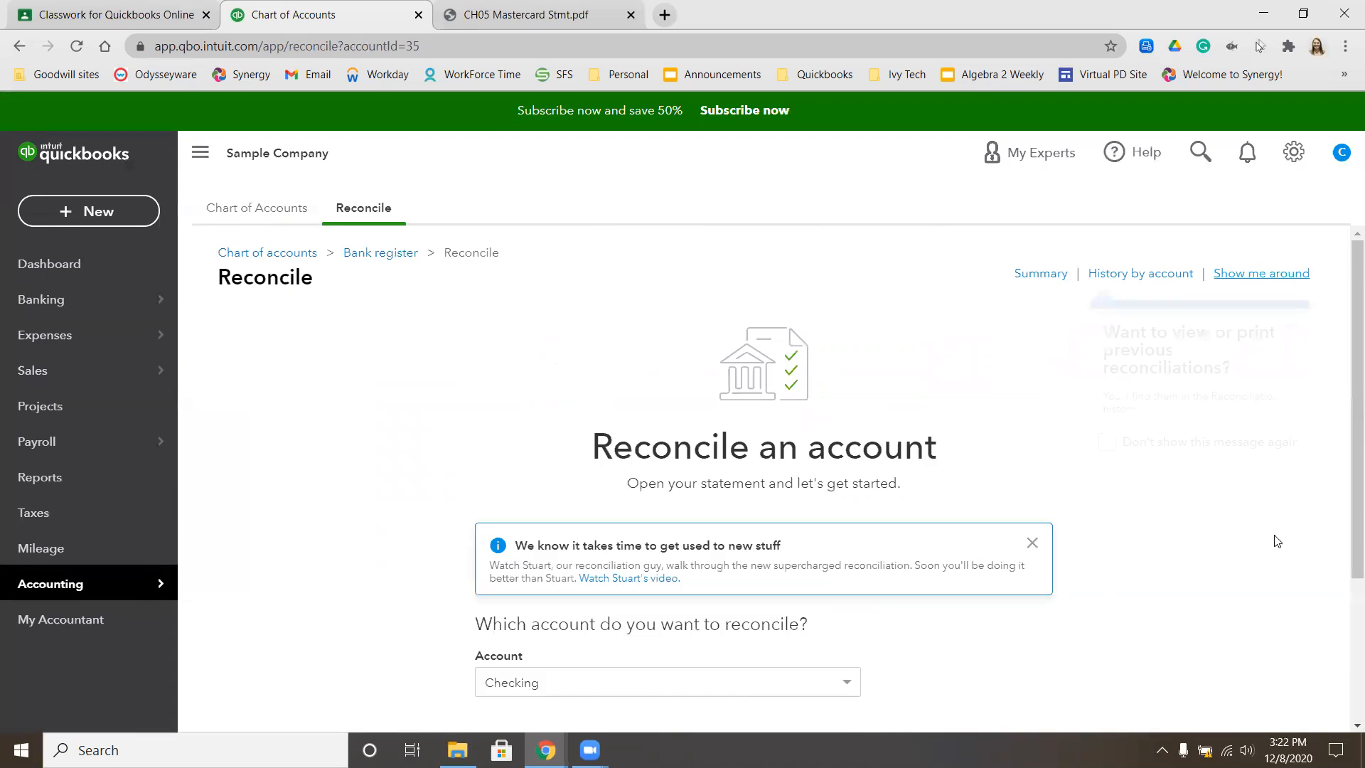
scroll(1102, 526, down, 3)
click(846, 471)
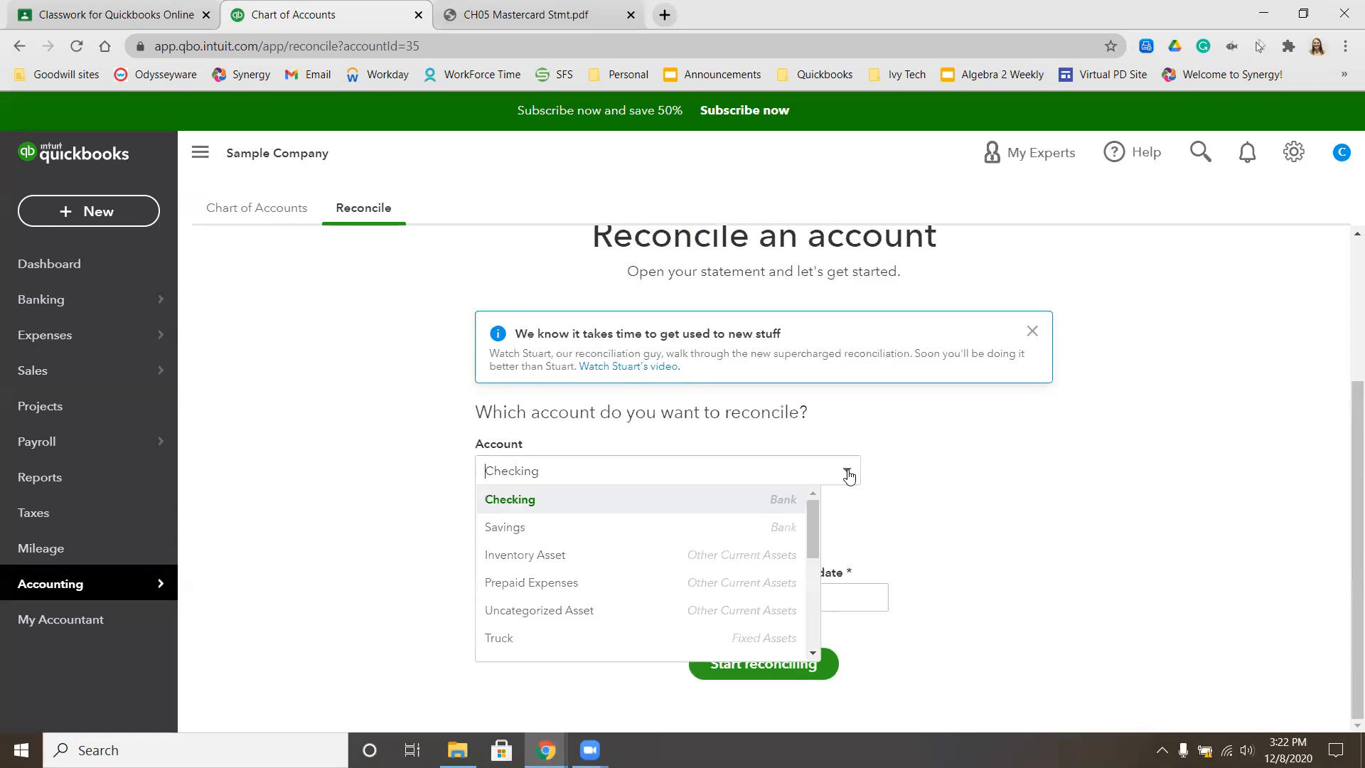
scroll(733, 548, down, 3)
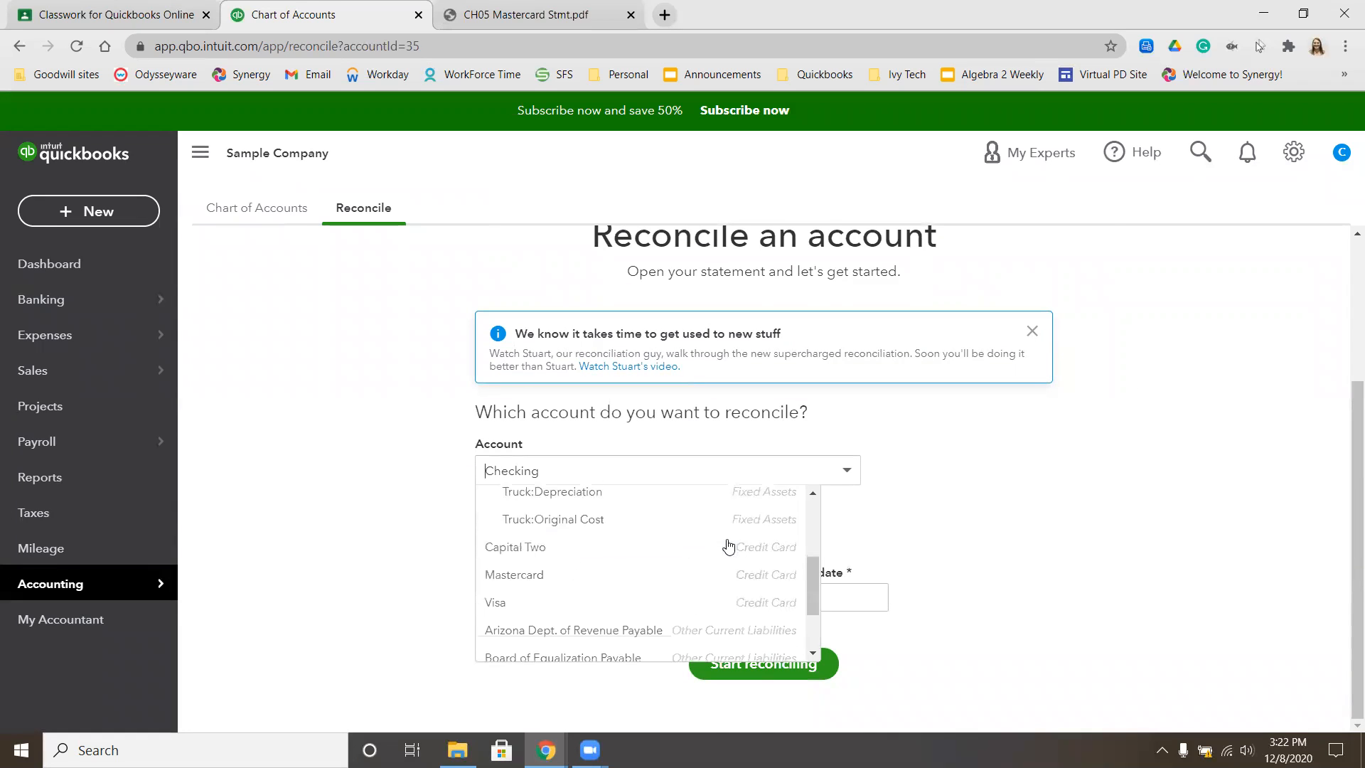
click(605, 573)
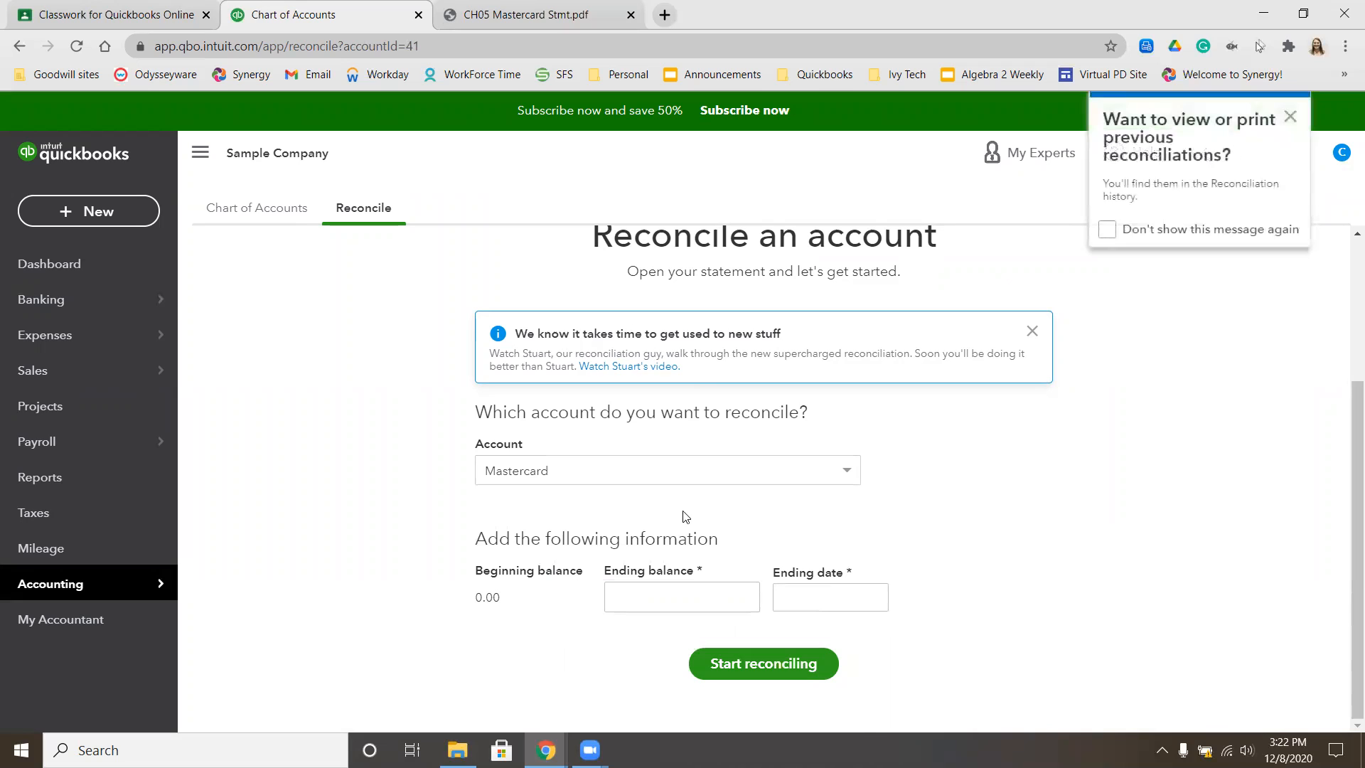
Step: Check the balance on the CH05 Mastercard Stmt PDF and enter 123.72 as the ending balance in QuickBooks
click(664, 597)
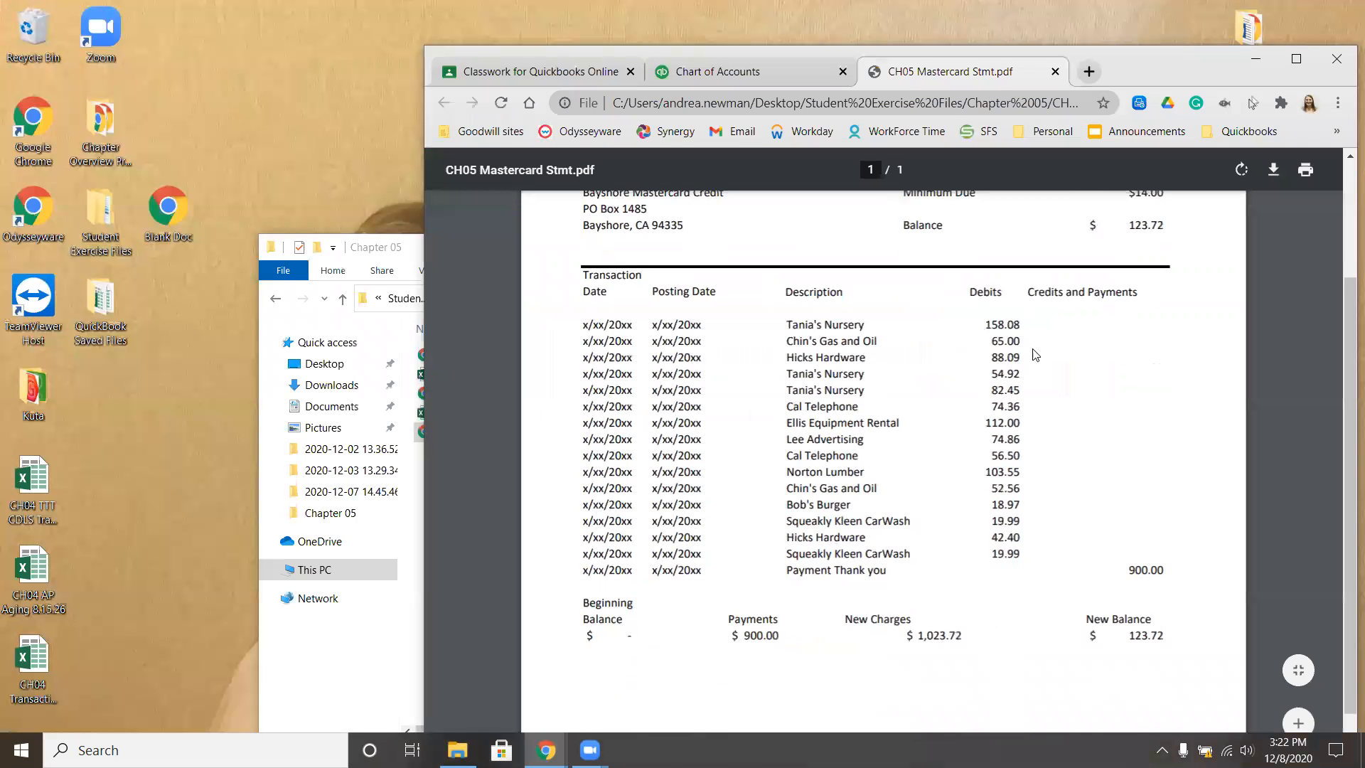
scroll(1183, 313, up, 2)
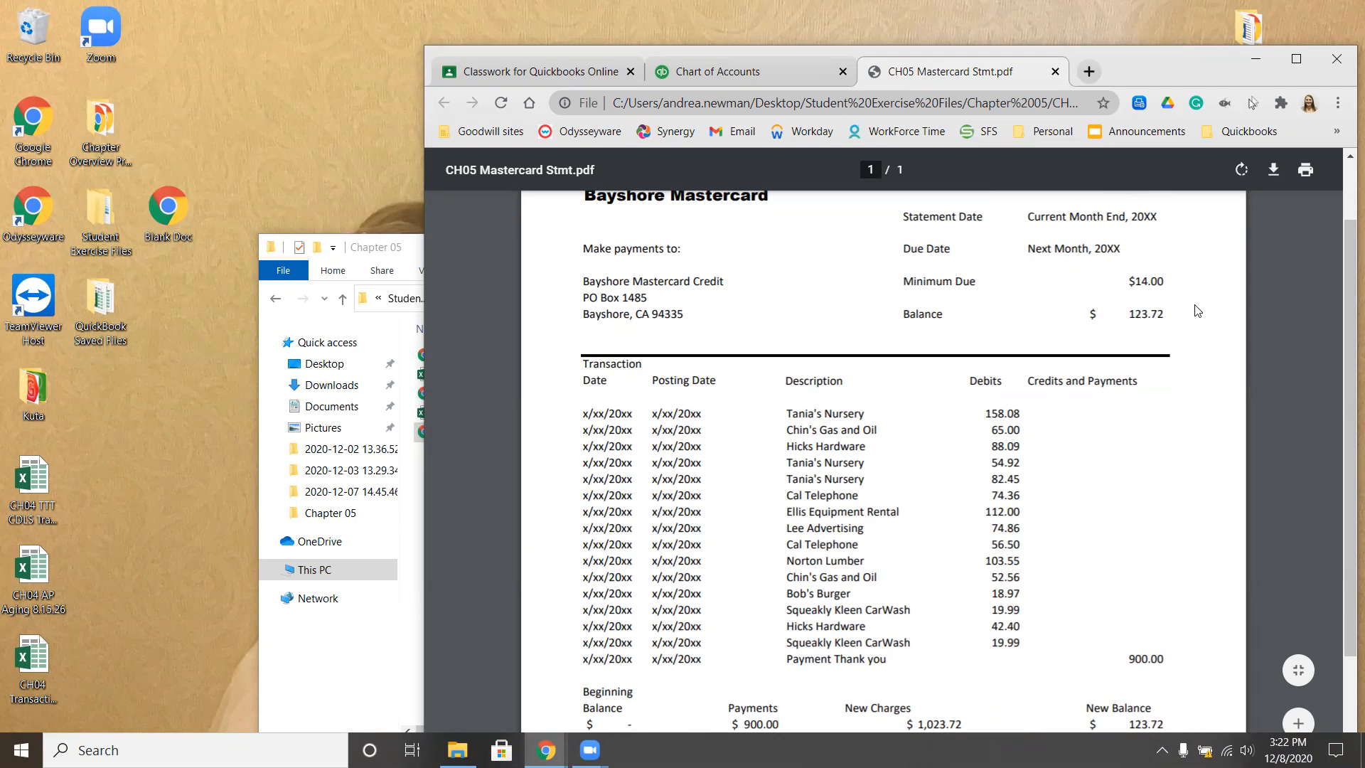
click(1295, 60)
click(336, 19)
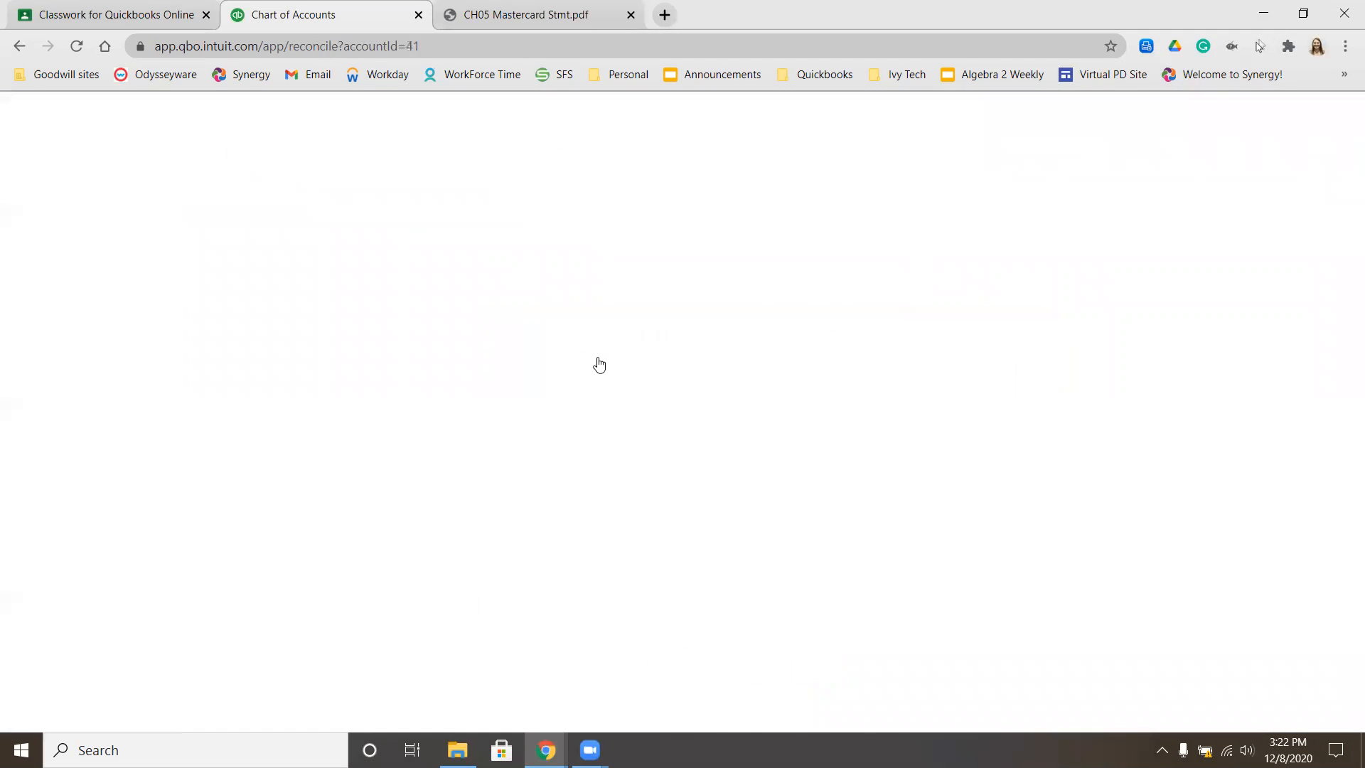
text(123.72)
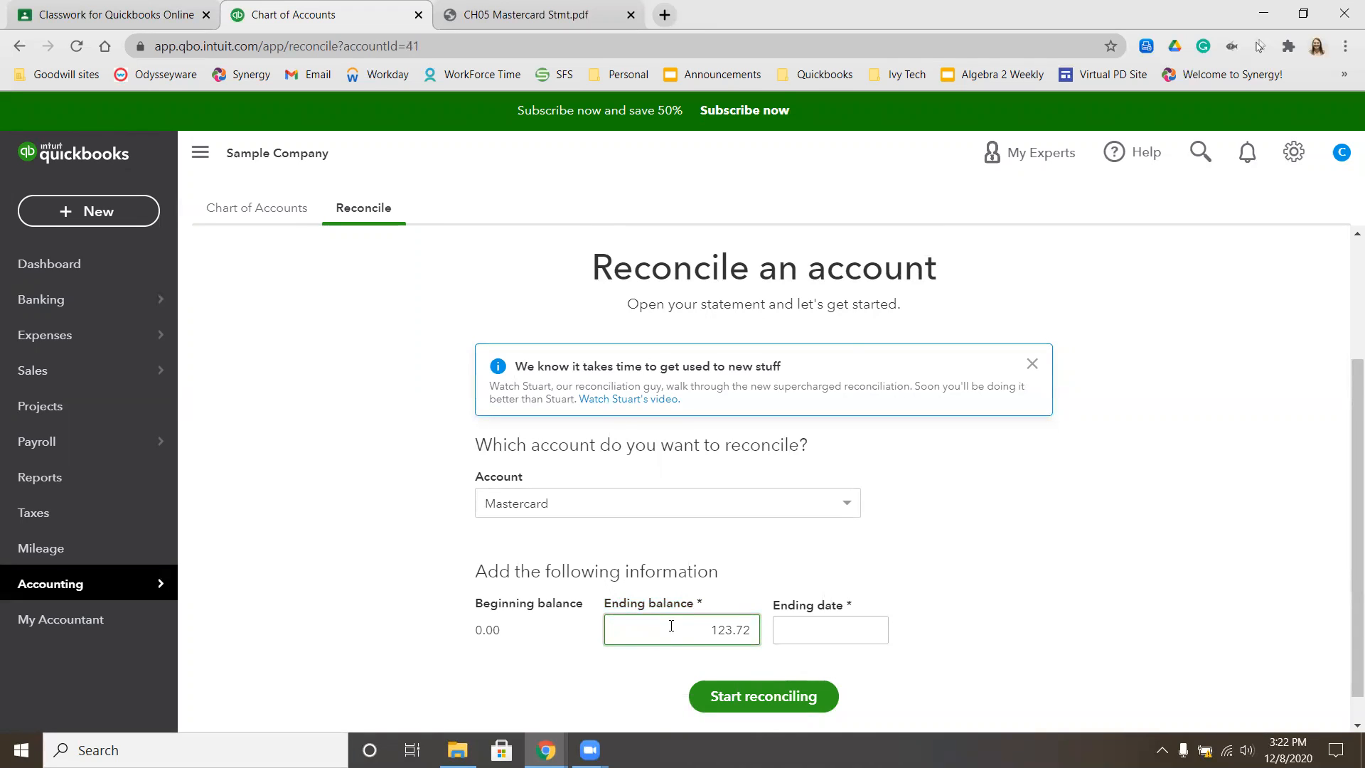
Step: Enter 02/28/0209 as the statement ending date
click(803, 630)
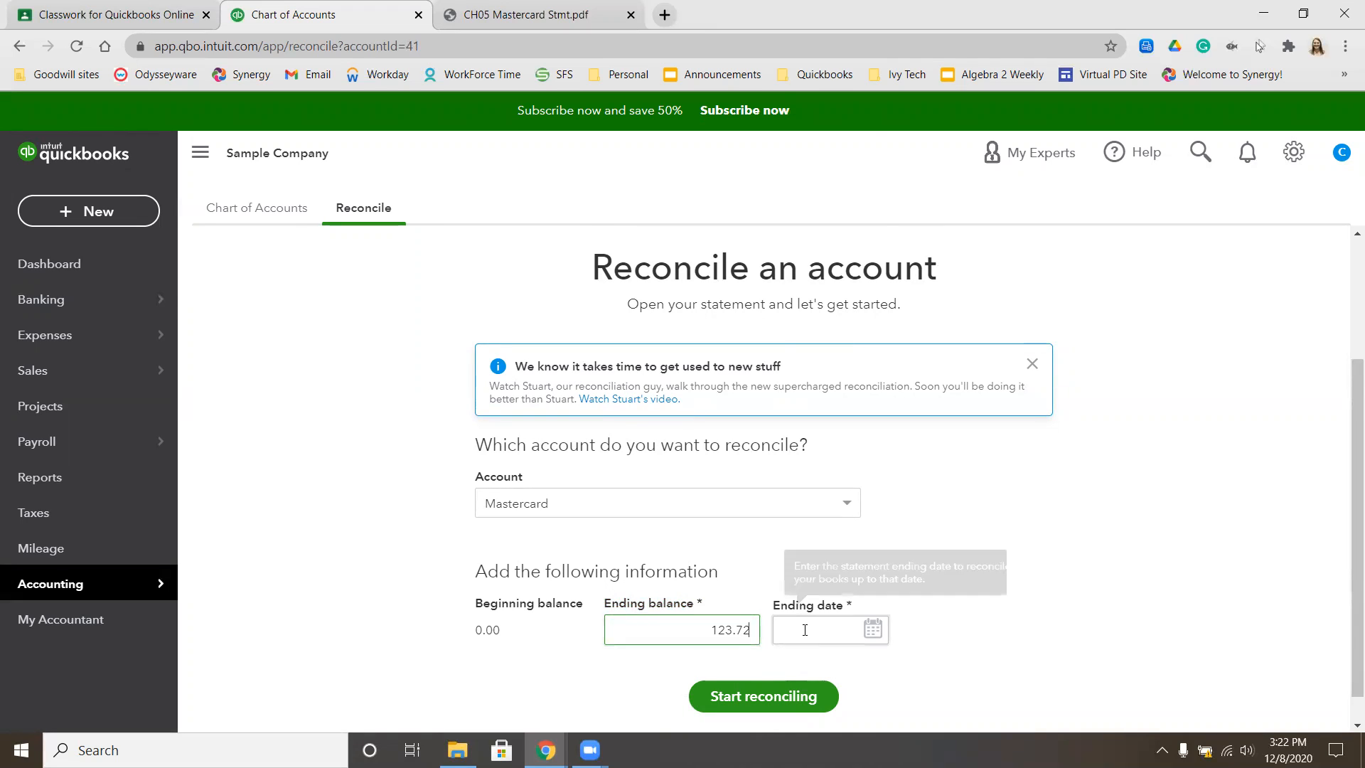
text(2/28)
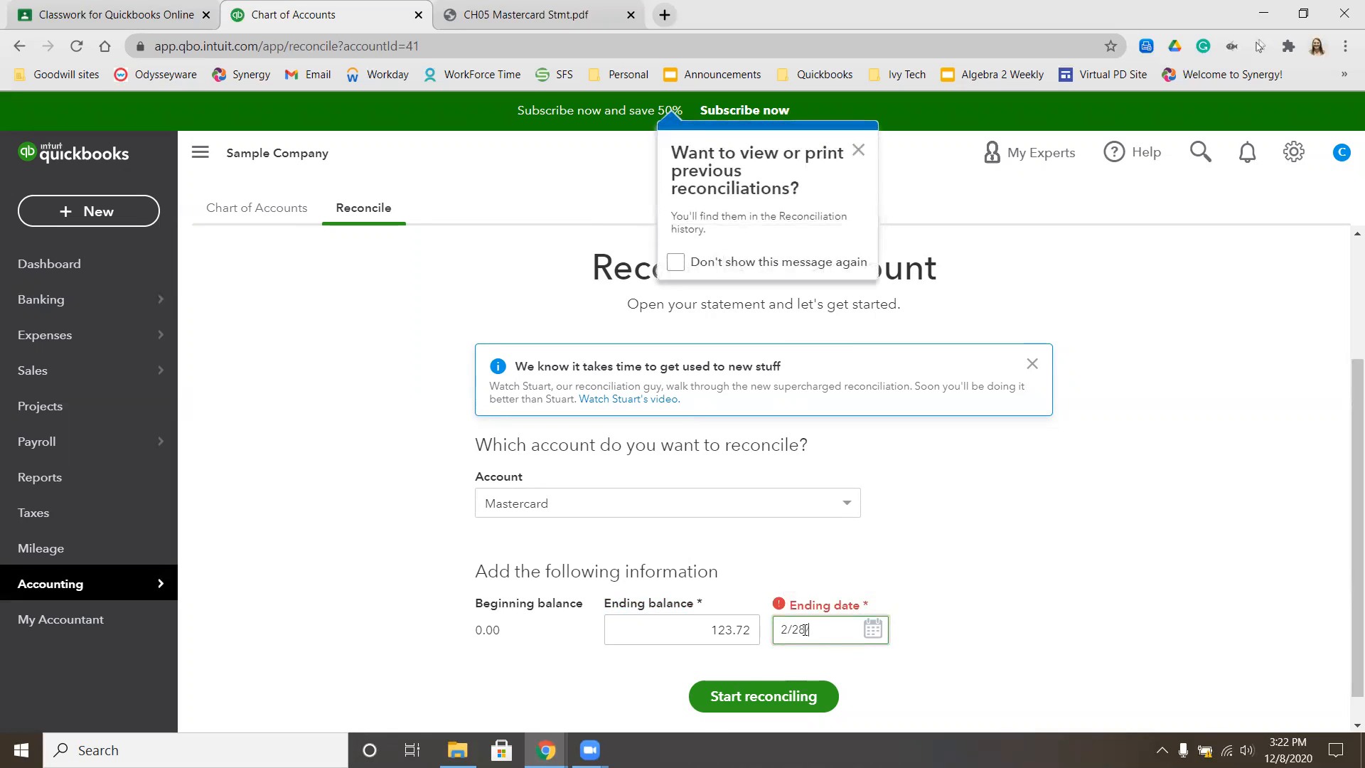
text(/209)
click(1064, 567)
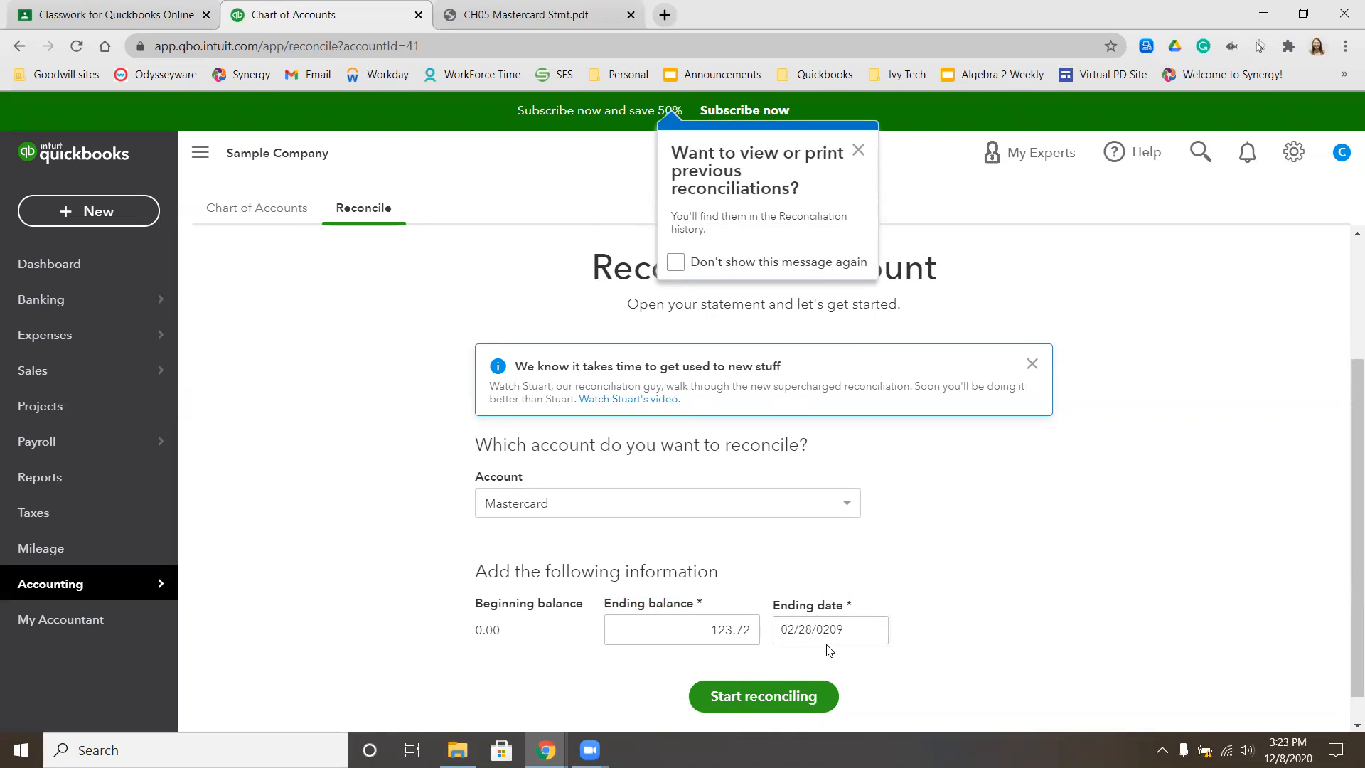
Step: Dismiss the previous-reconciliations tip and start reconciling the Mastercard account with a statement ending date of December 31, 2020
click(766, 702)
click(786, 695)
click(859, 150)
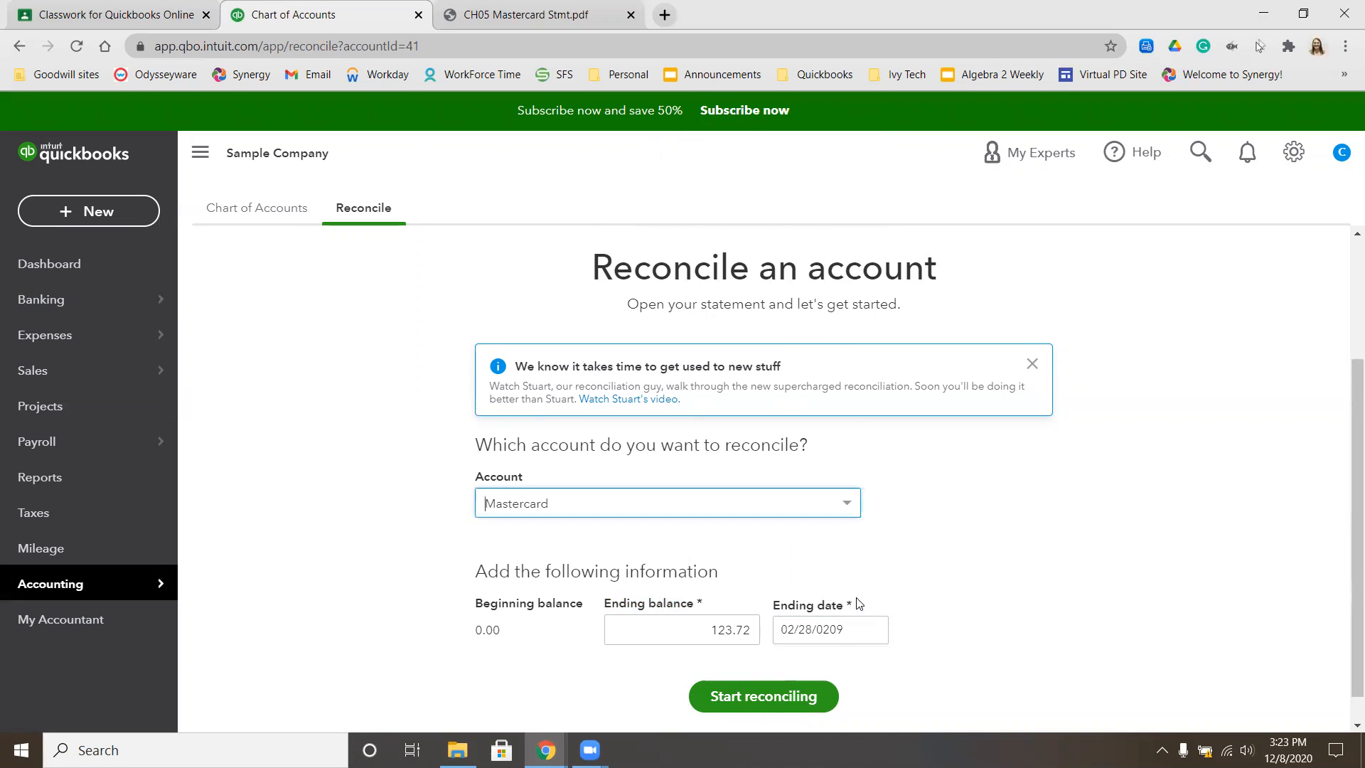
click(770, 694)
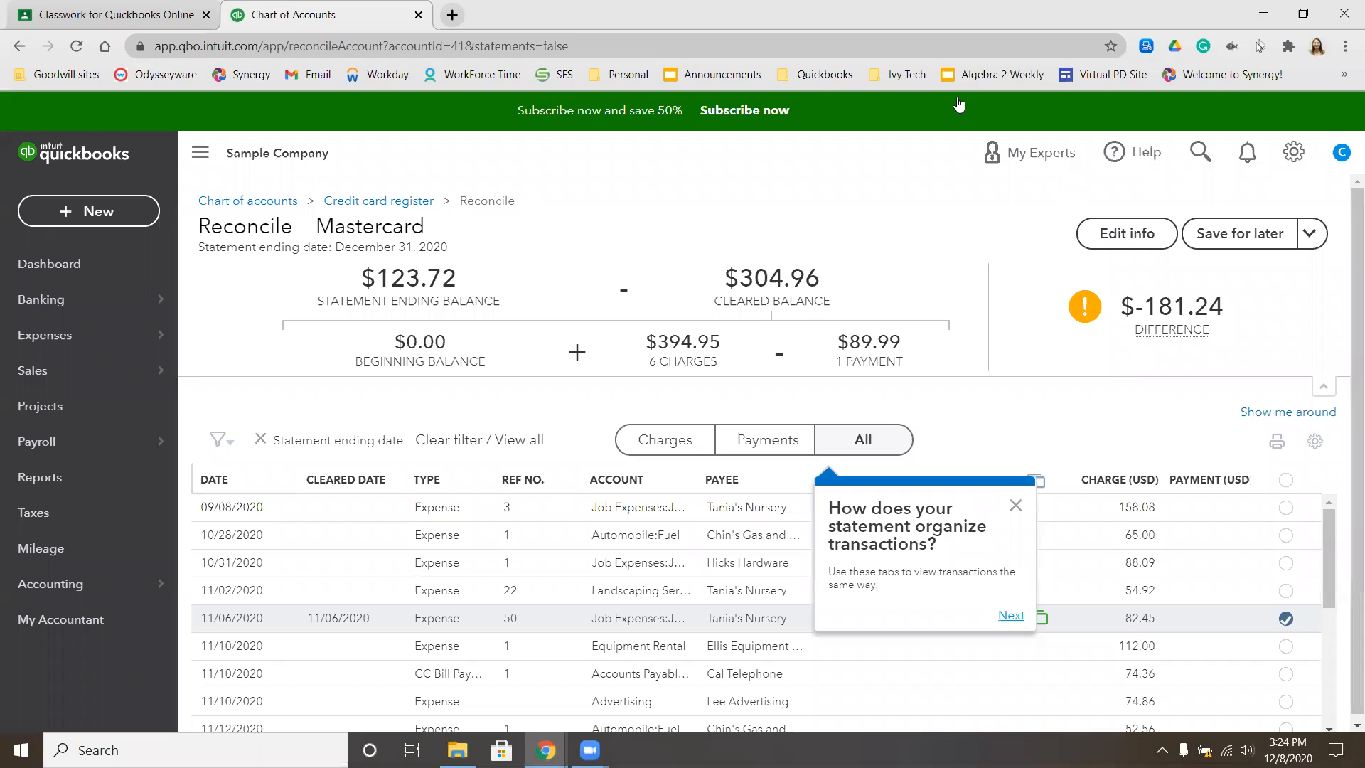
Step: Dismiss the guided tips on the Mastercard reconcile page and opt not to show the message again
click(1016, 505)
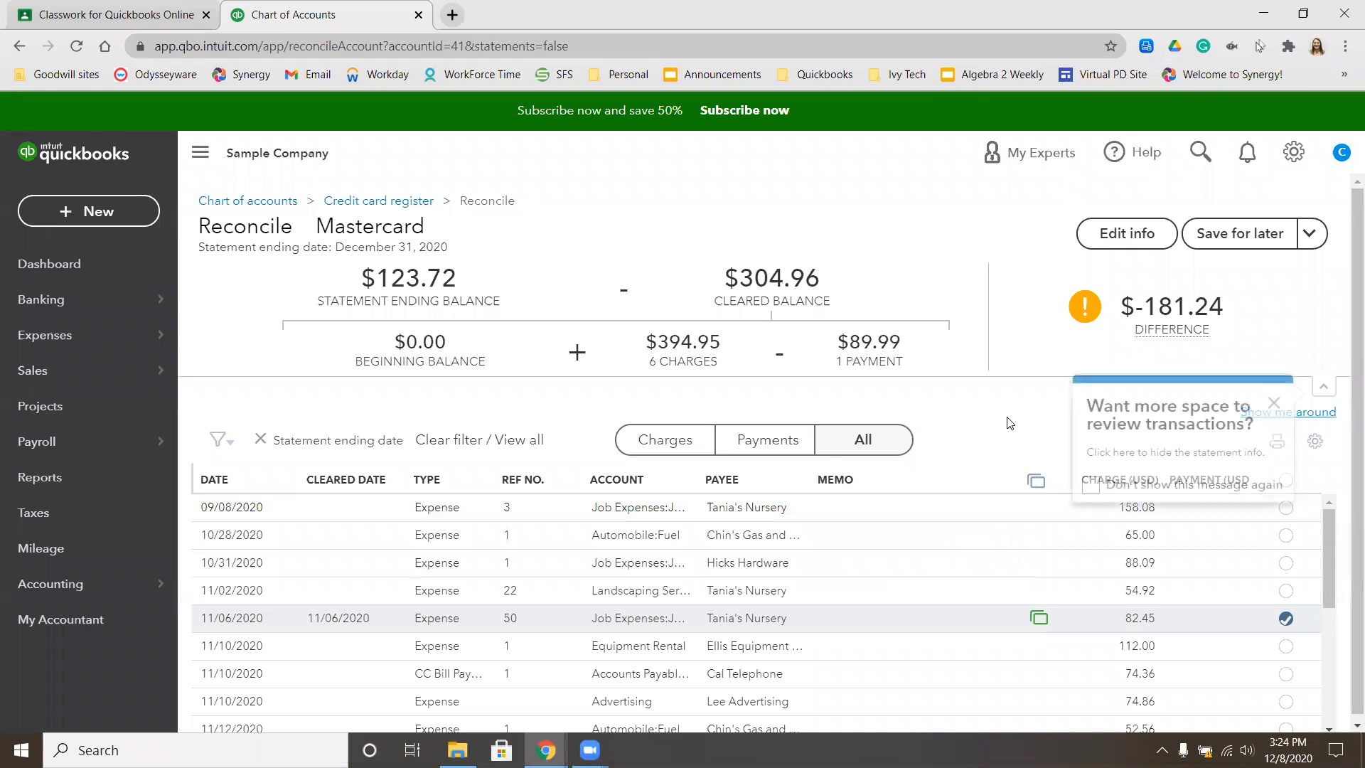
click(1274, 405)
click(1204, 543)
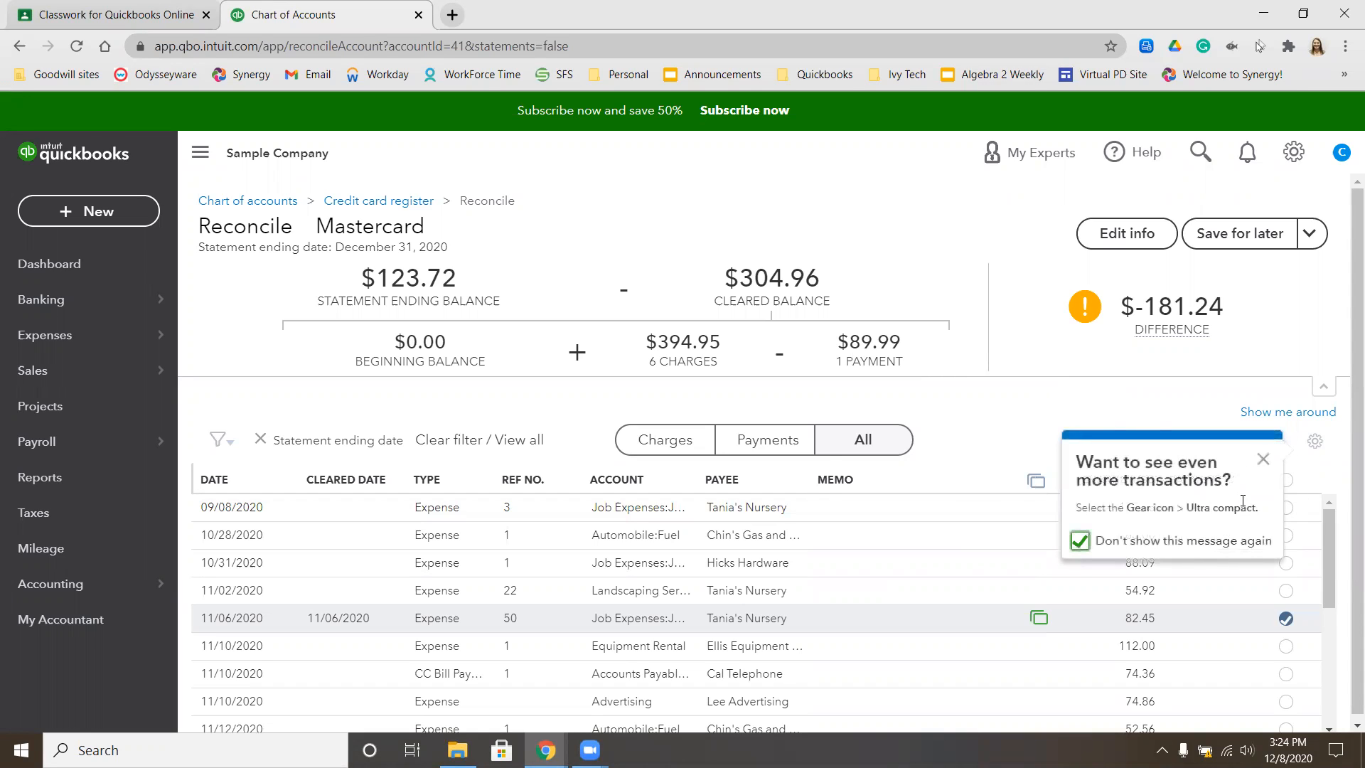
click(1263, 459)
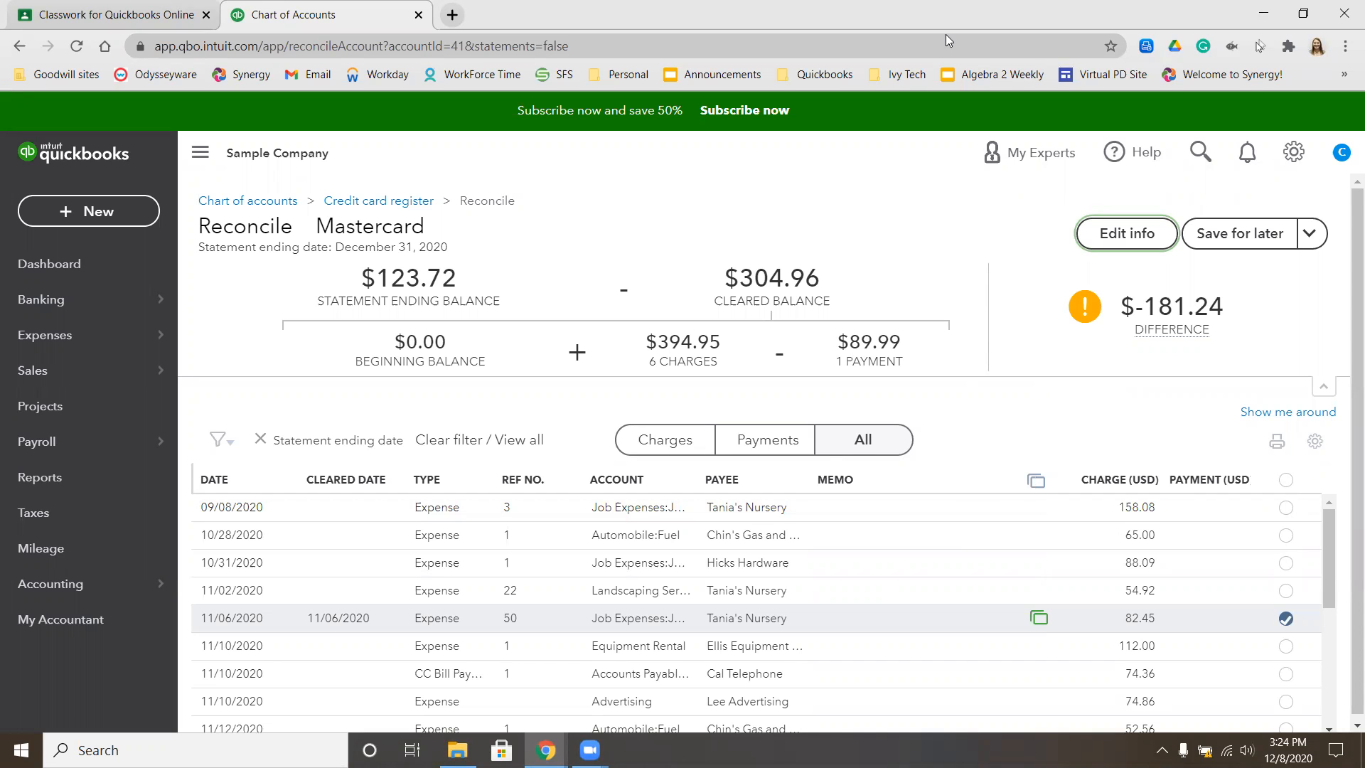
Step: Arrange the QuickBooks window and the CH05 Mastercard Stmt PDF window side by side
key(super+Right)
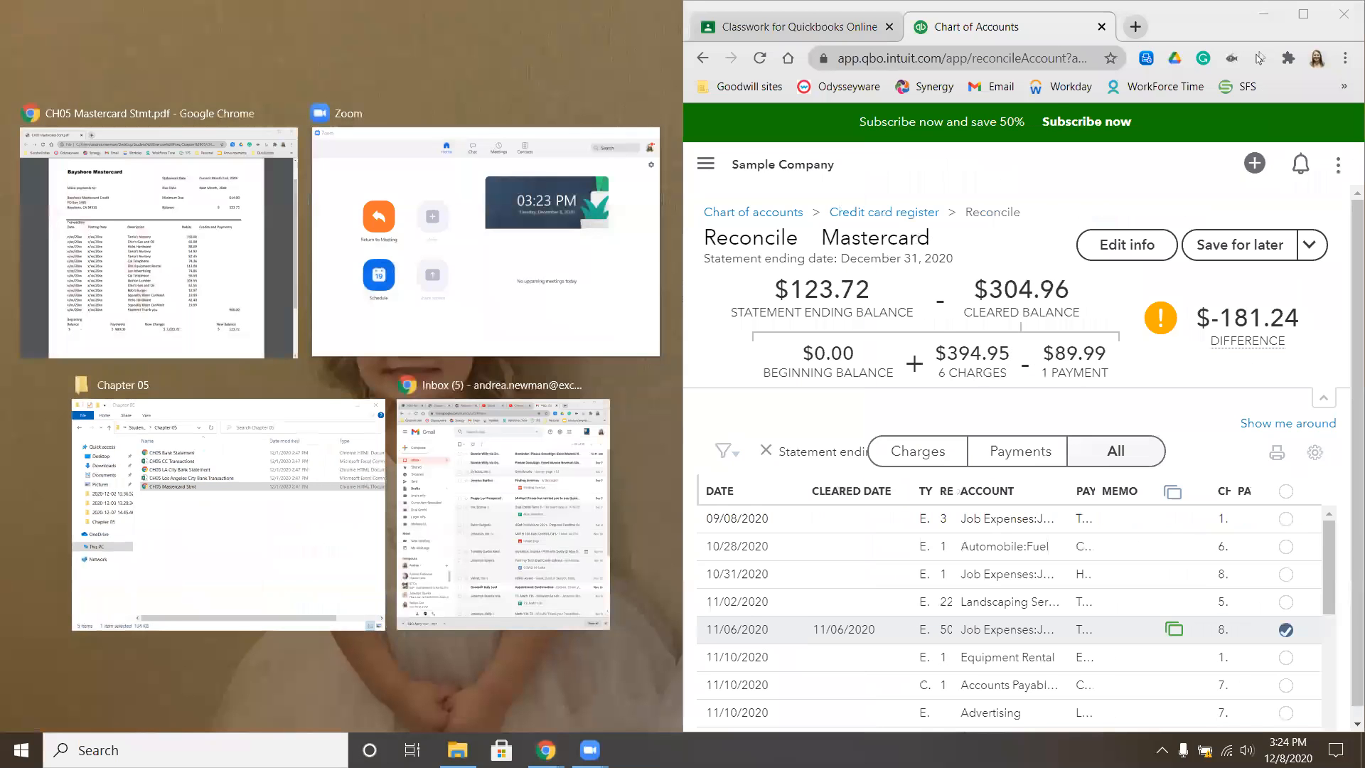
click(135, 335)
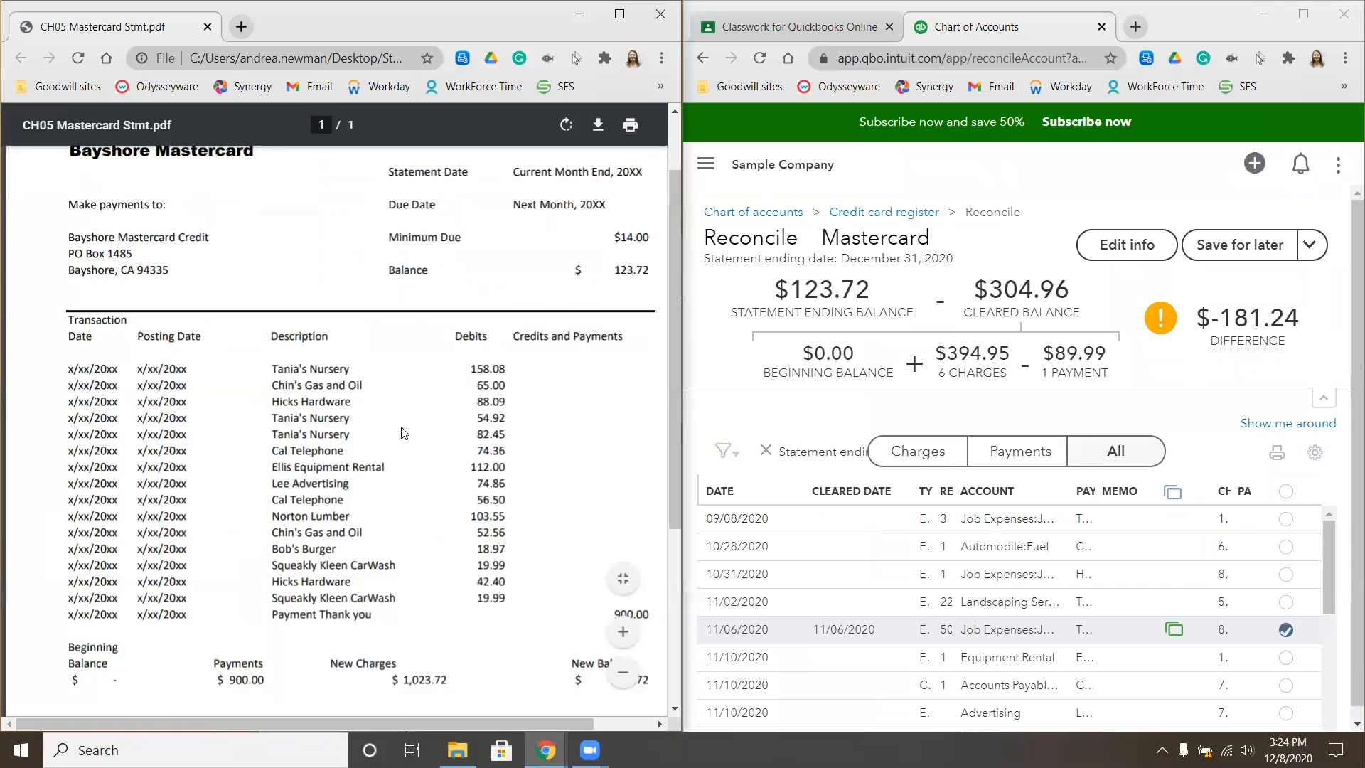
drag(340, 723, 456, 723)
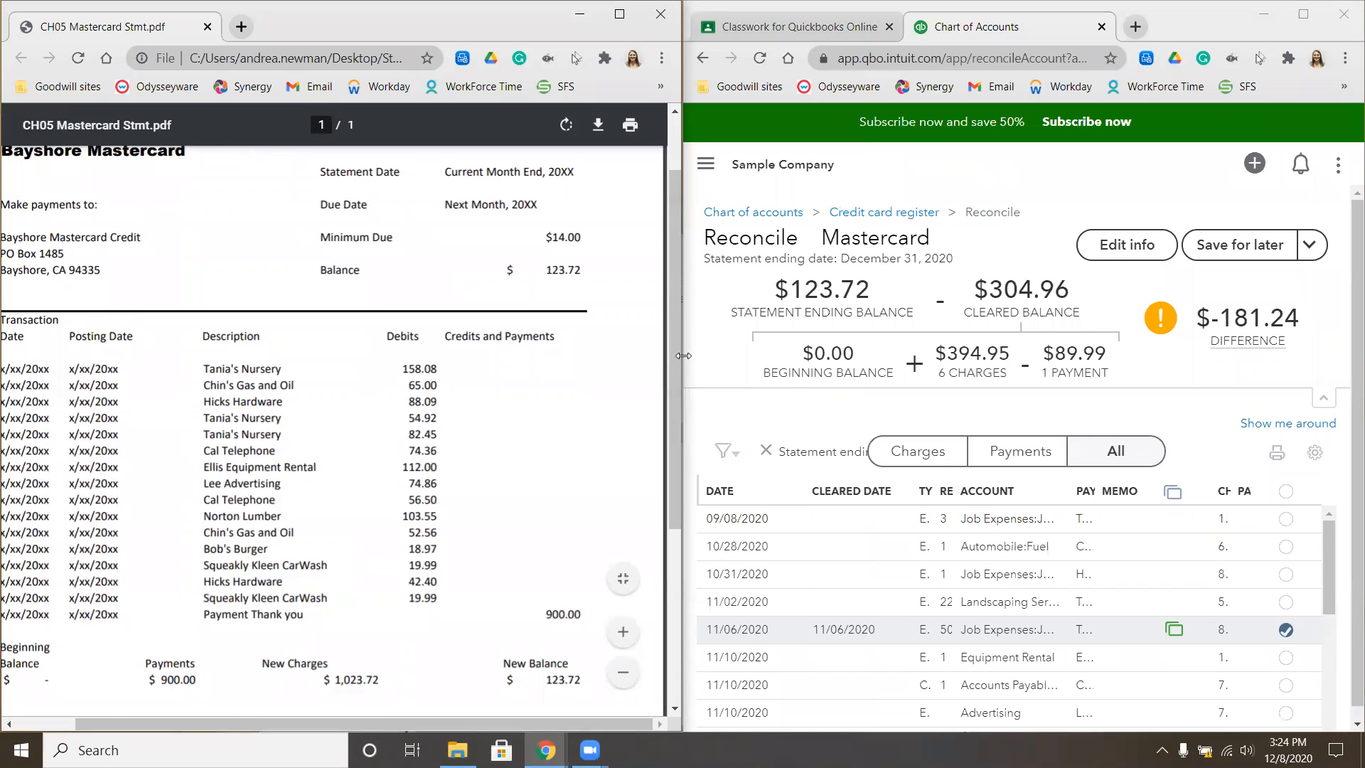
Step: Widen the QuickBooks window, and narrow and shift the statement window so its descriptions and debits show beside the transaction list
drag(683, 355, 476, 358)
drag(685, 346, 512, 357)
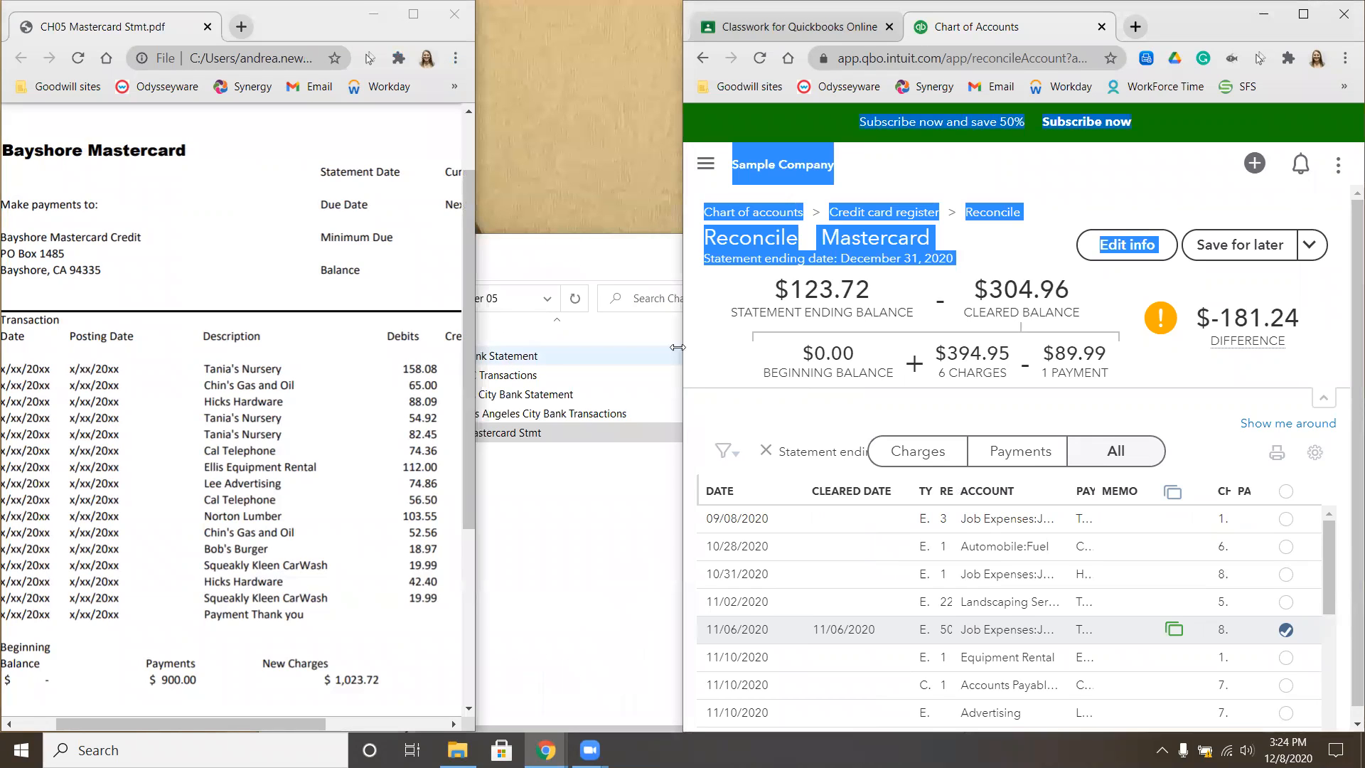
drag(682, 346, 478, 349)
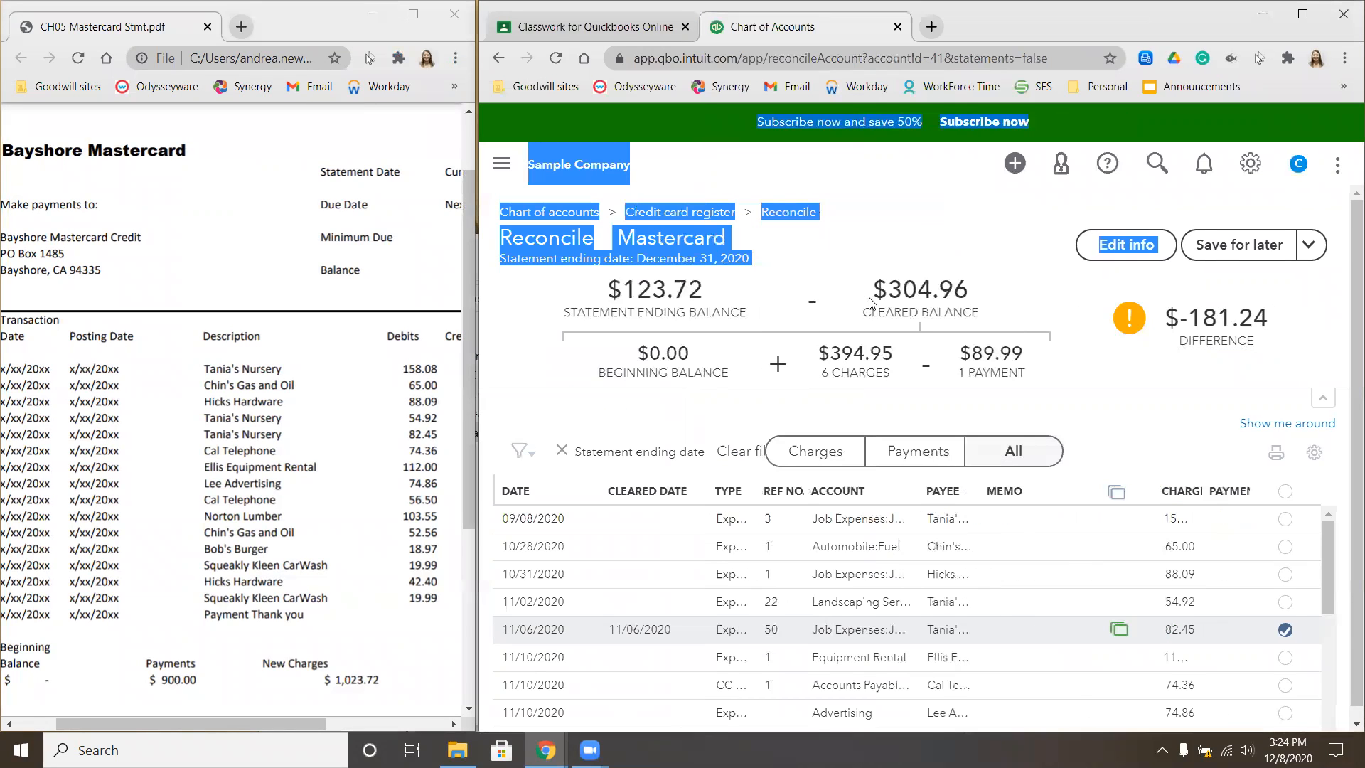
click(921, 217)
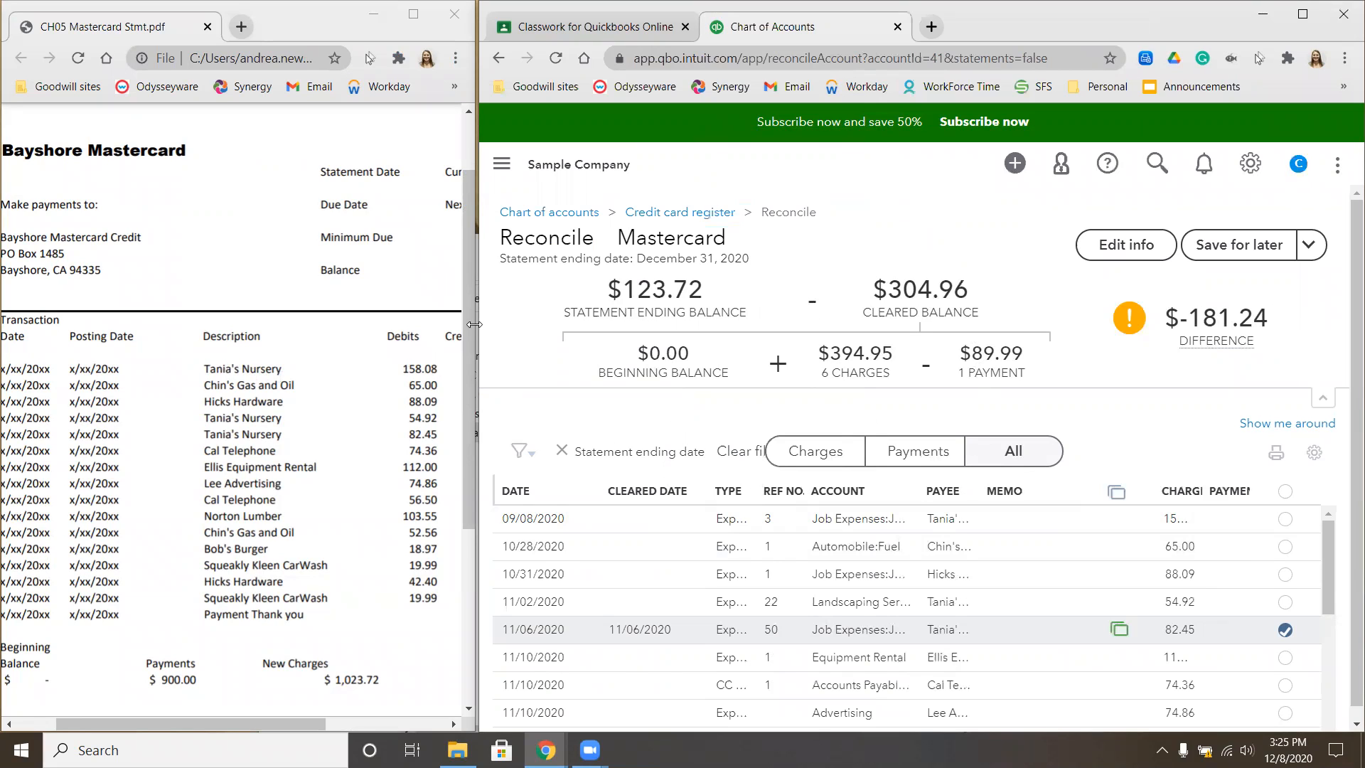
drag(474, 324, 360, 324)
click(303, 33)
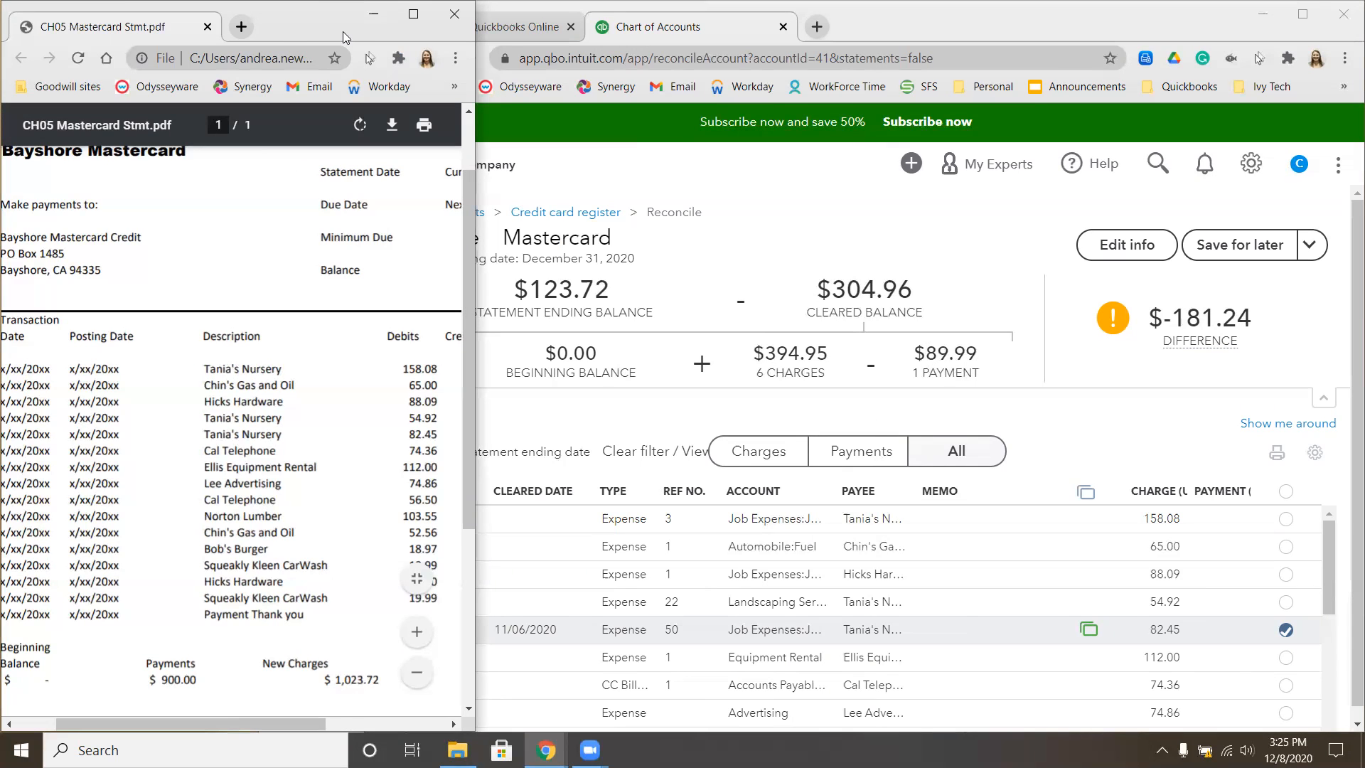
drag(343, 31, 227, 32)
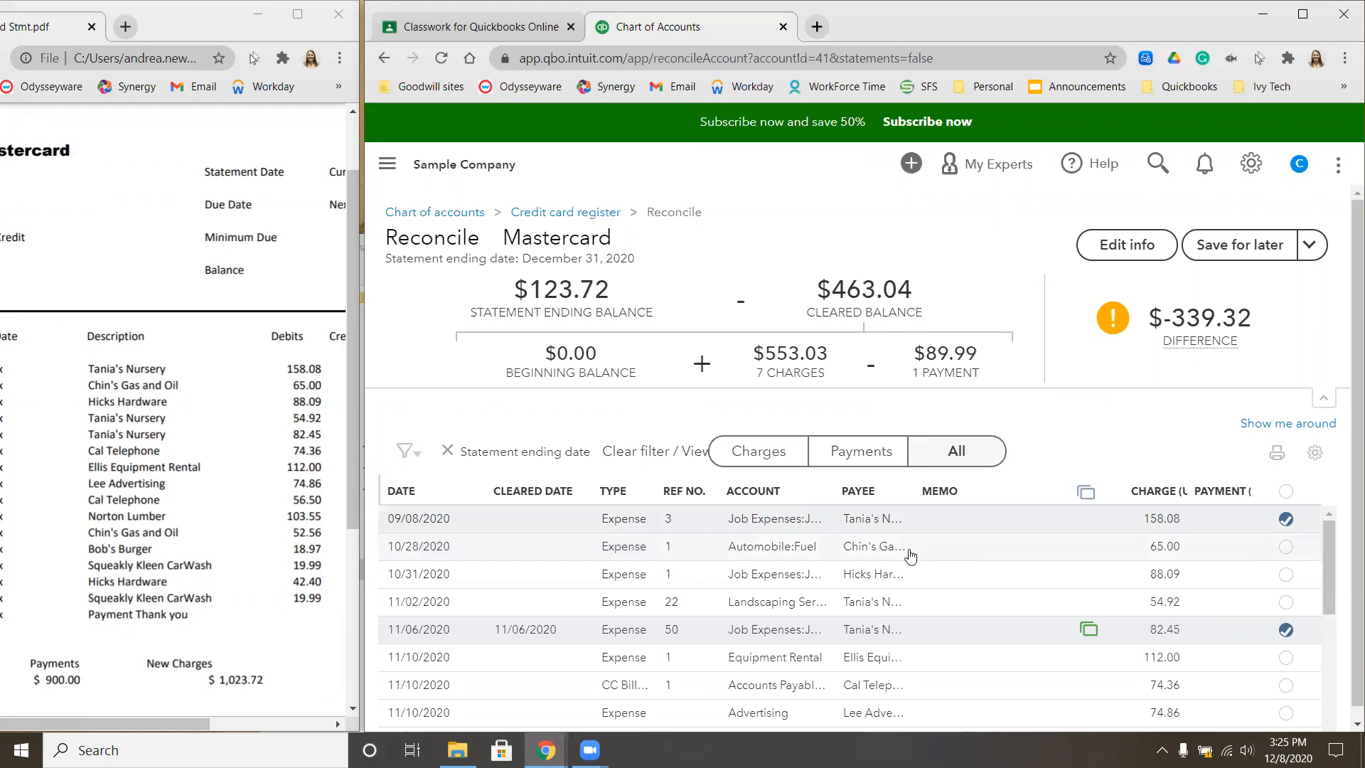
Step: Mark the 158.08, 65.00, 88.09, 54.92 and 112.00 charges from the statement as cleared in the reconciliation
click(1286, 546)
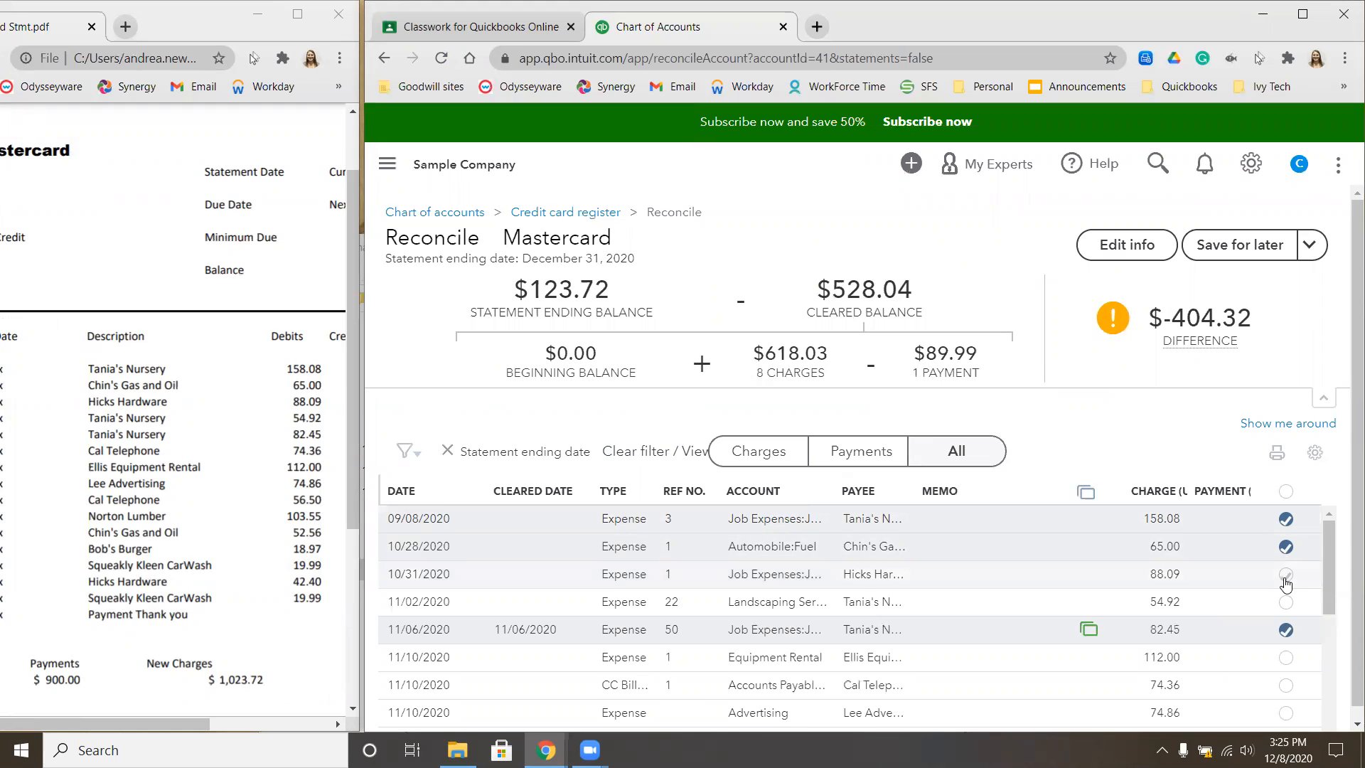
click(1286, 574)
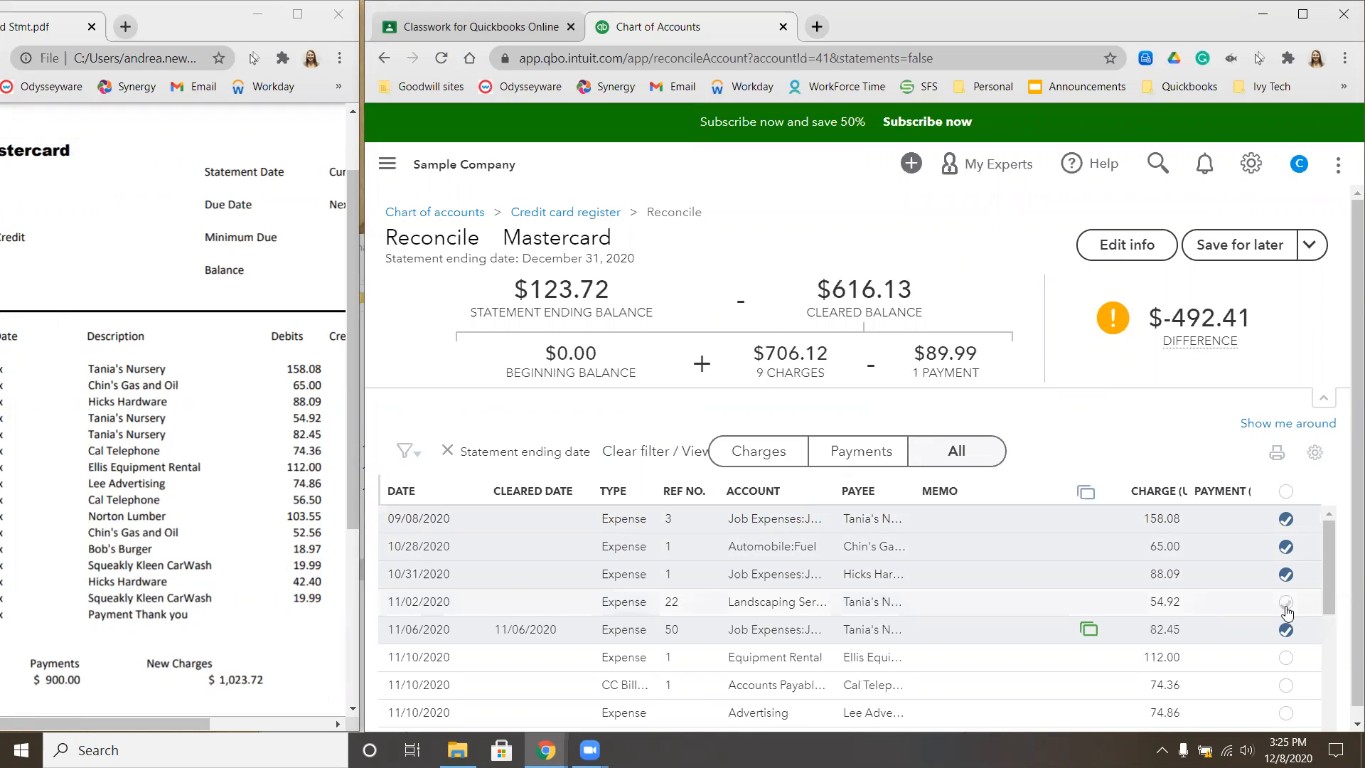
click(1287, 603)
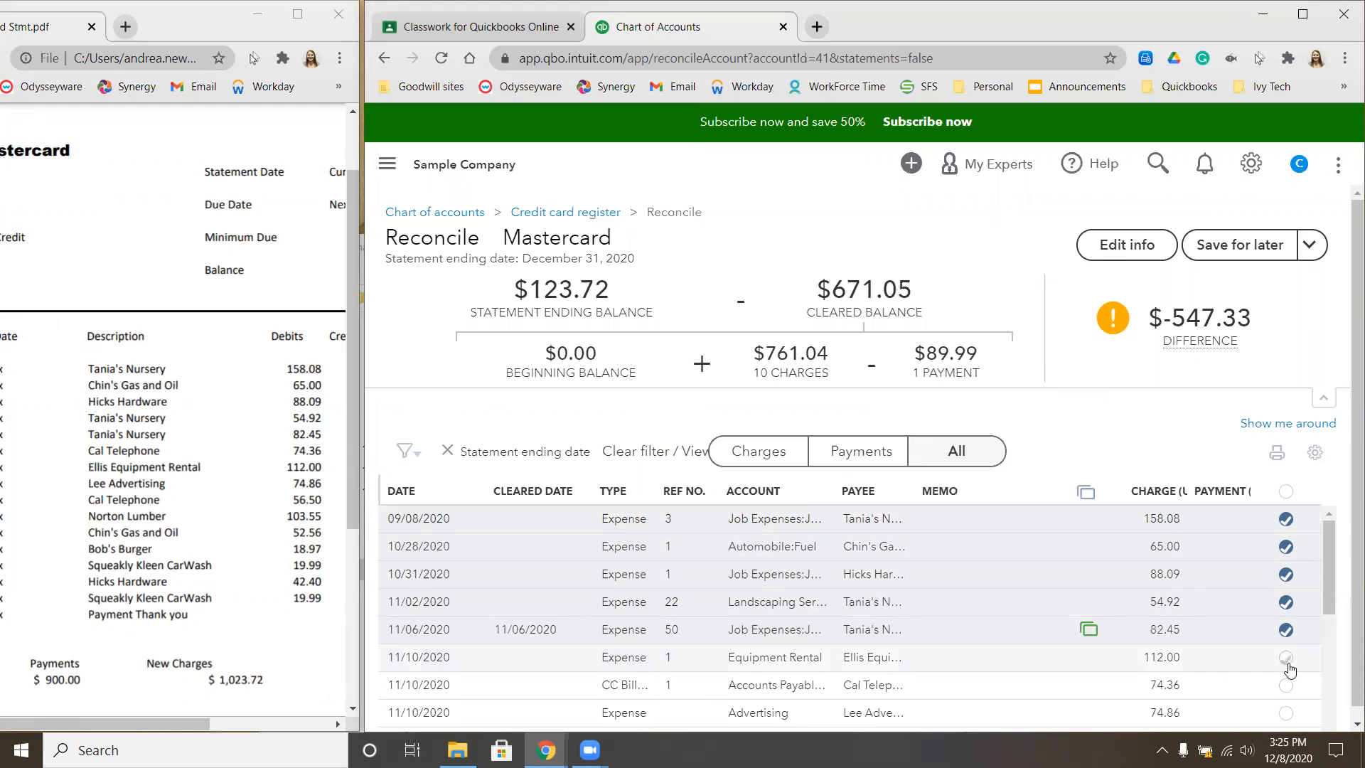
click(1286, 657)
Step: Collapse the reconciliation's balance summary to make more room for the transaction list
scroll(1291, 640, down, 1)
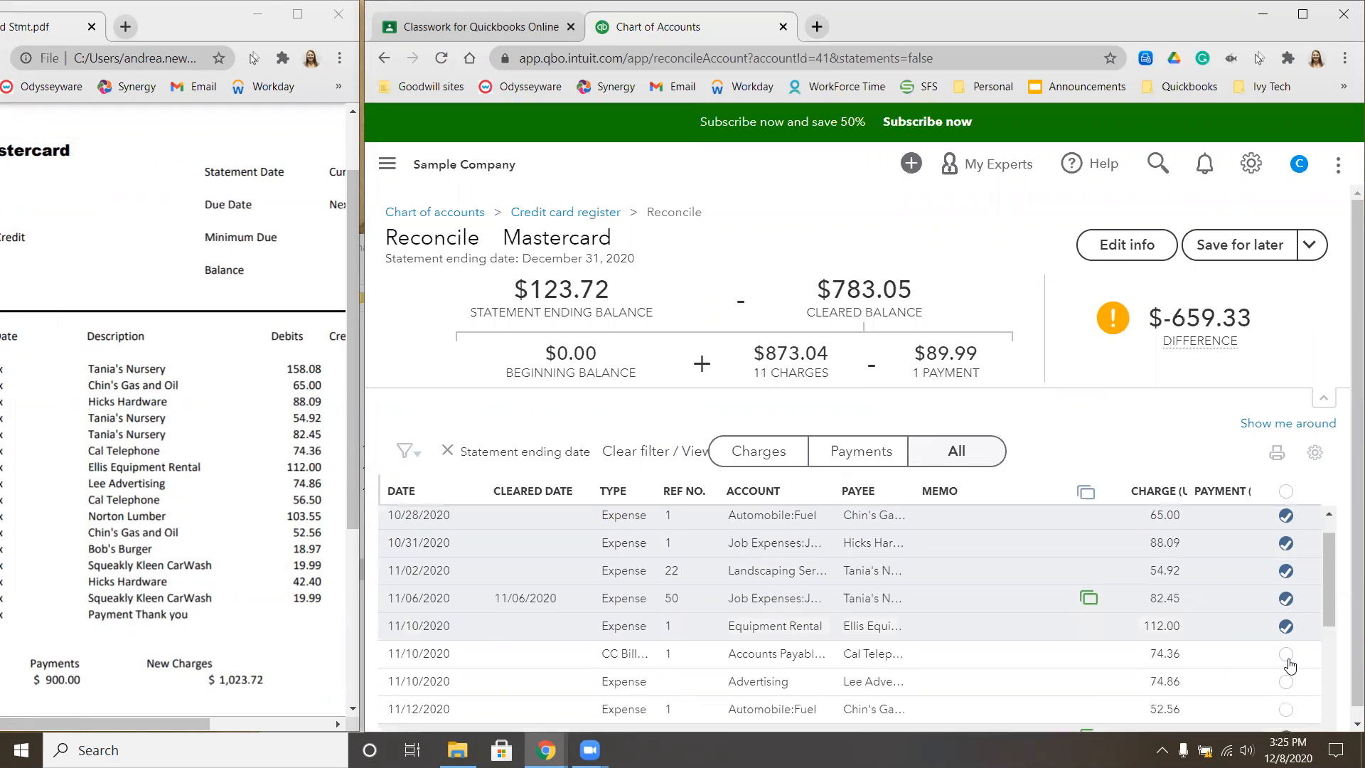
click(1324, 402)
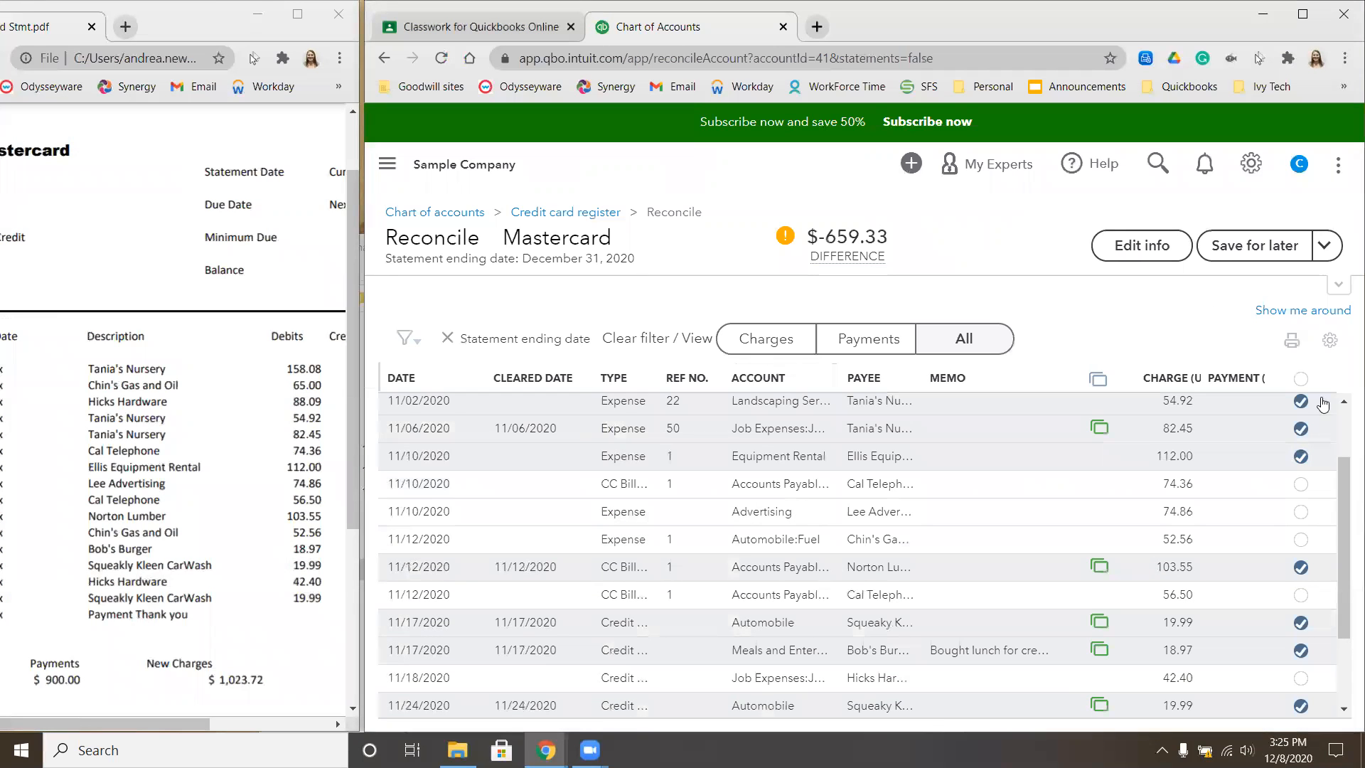
click(1340, 287)
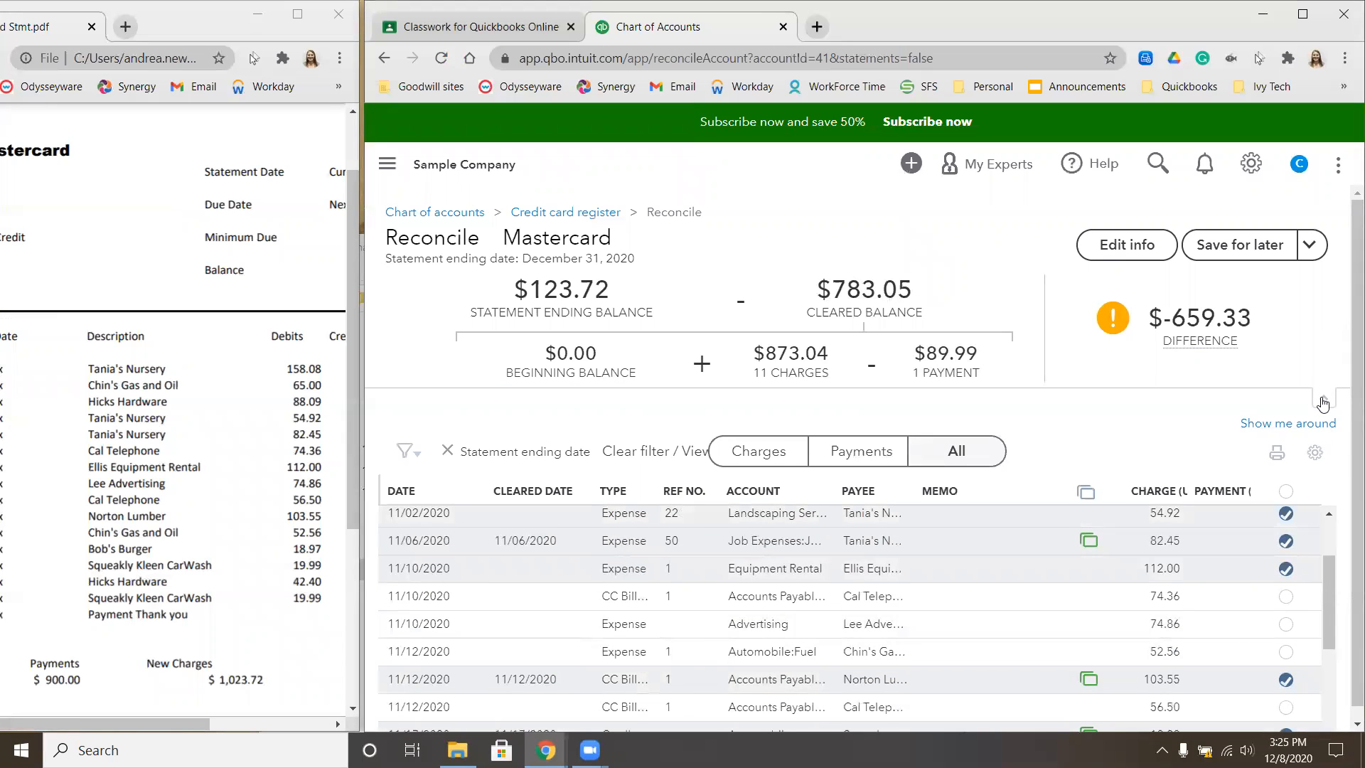
click(1324, 402)
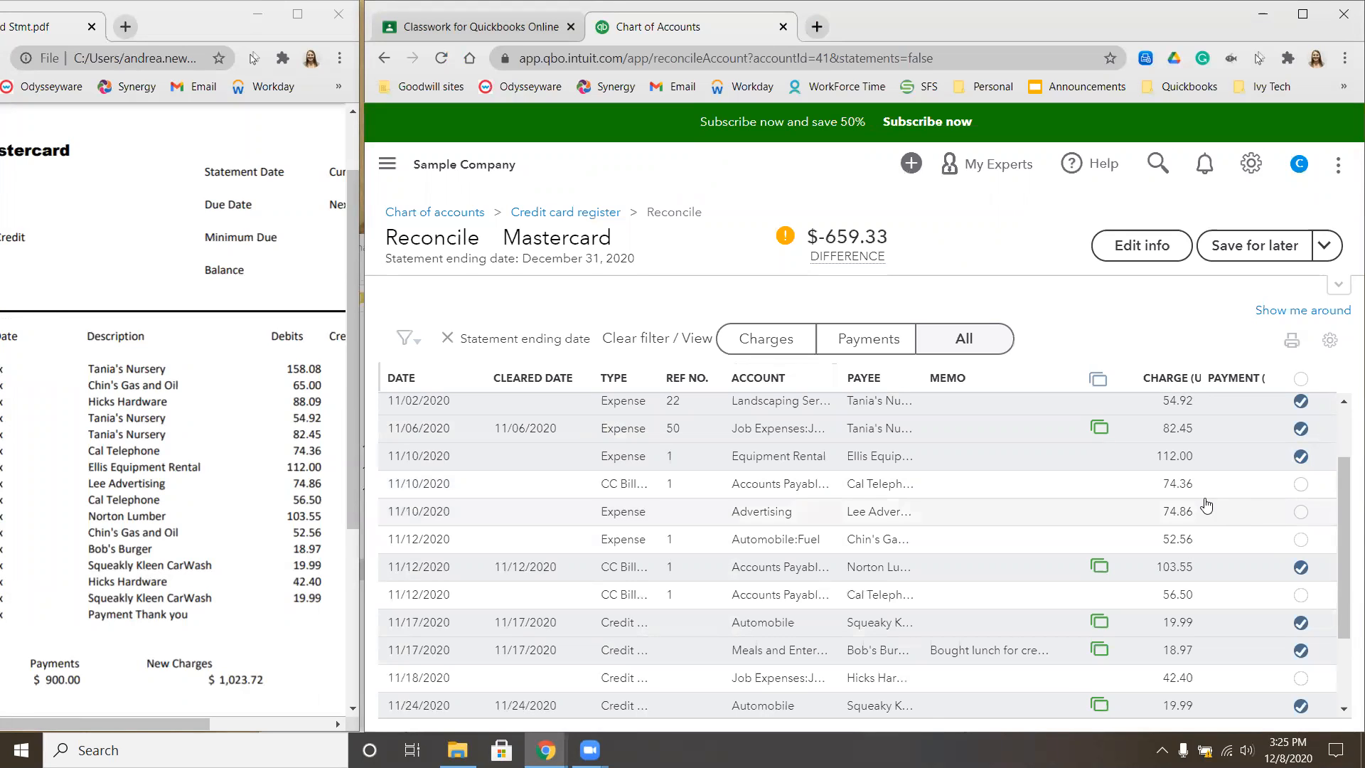
Step: Mark the 74.36, 74.86, 52.56 and 42.40 charges from the statement as cleared in the reconciliation
click(1301, 486)
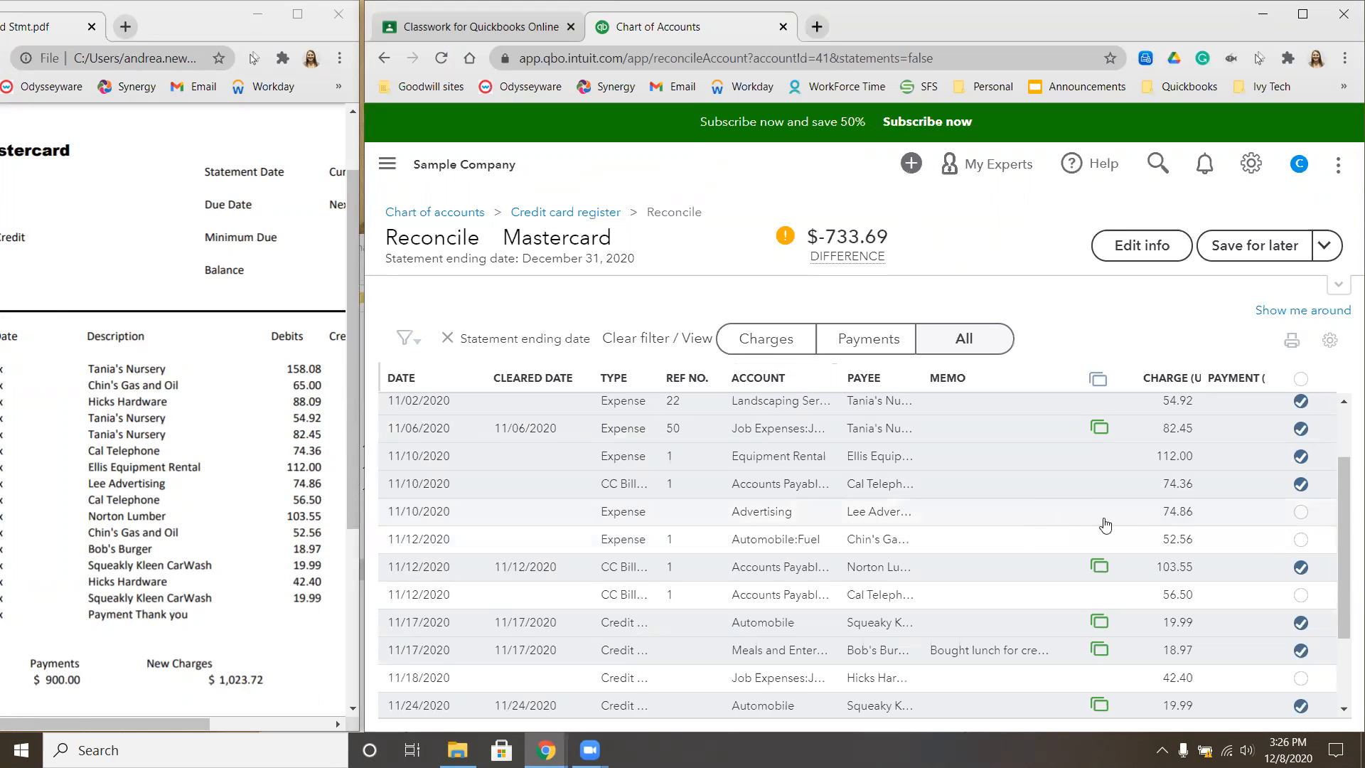
click(1301, 512)
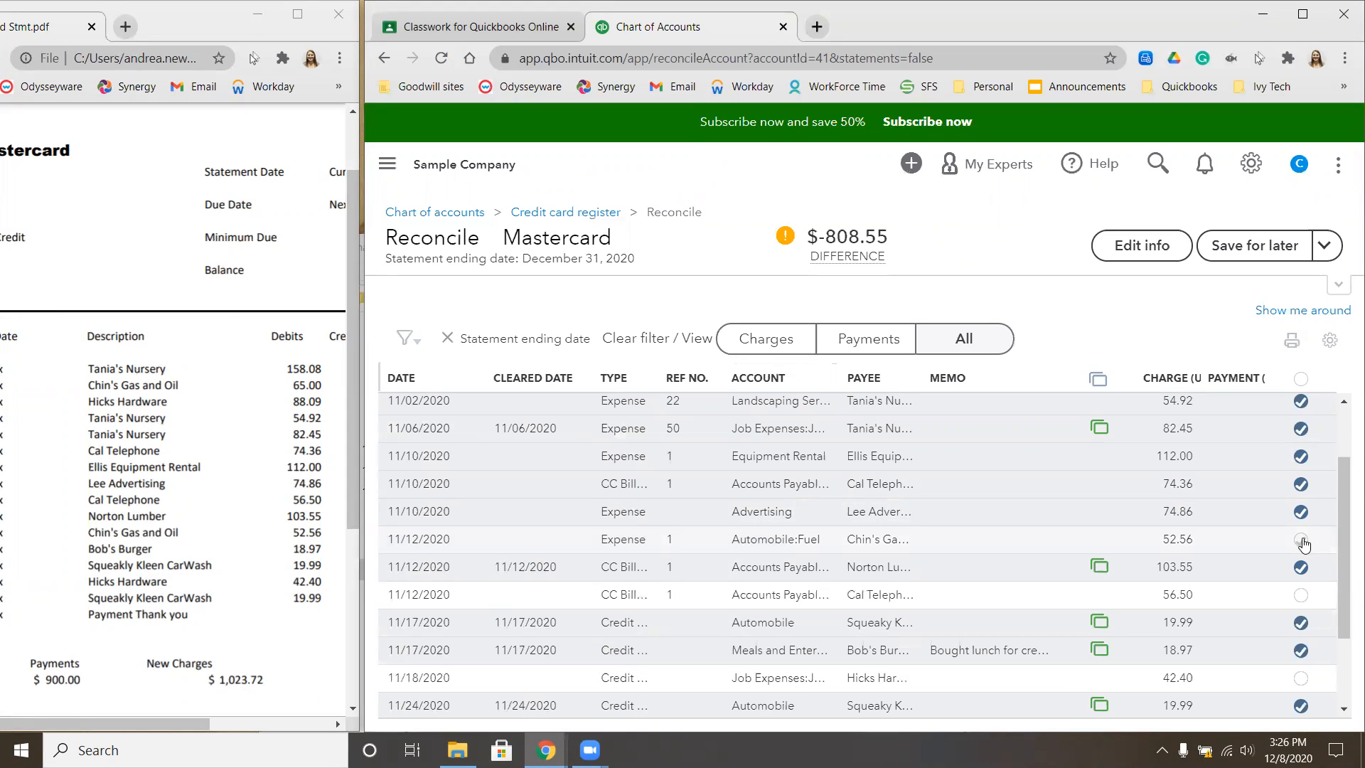
click(1301, 540)
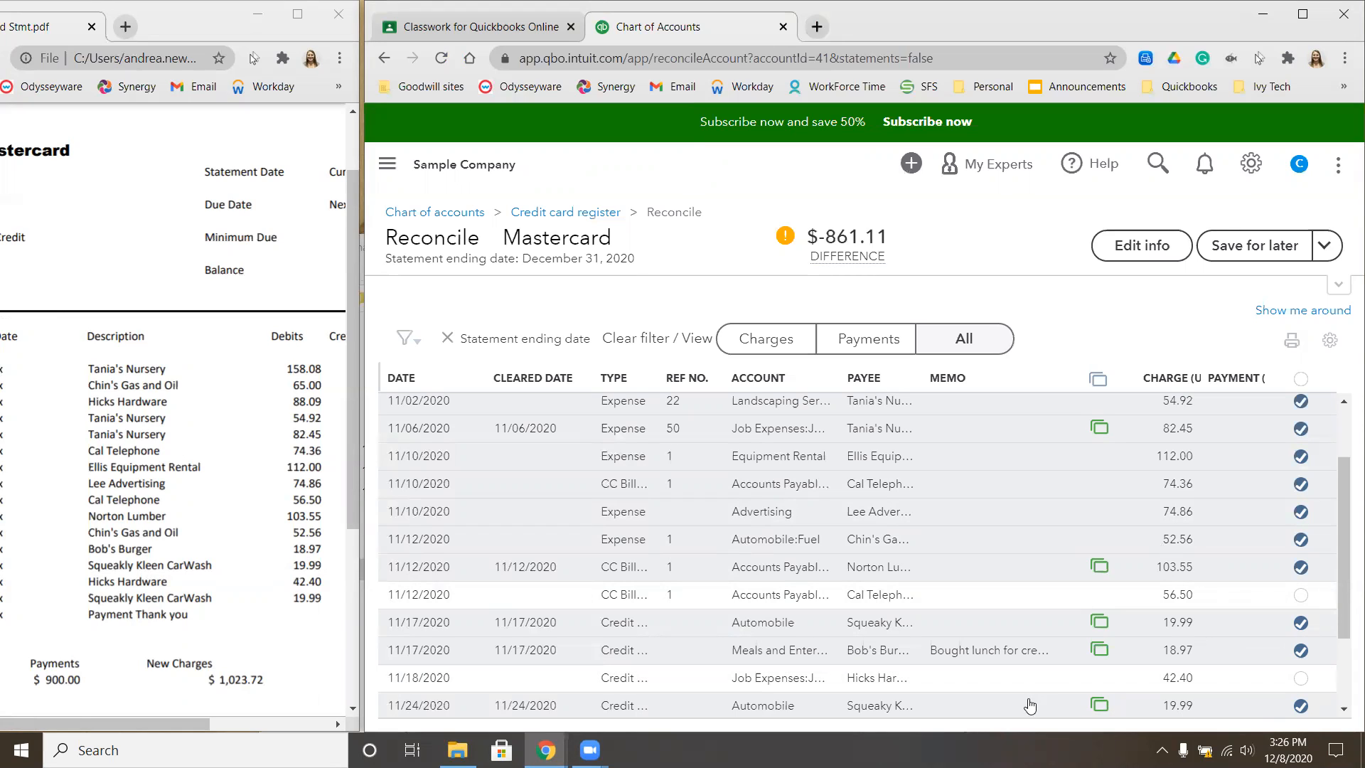
click(1301, 679)
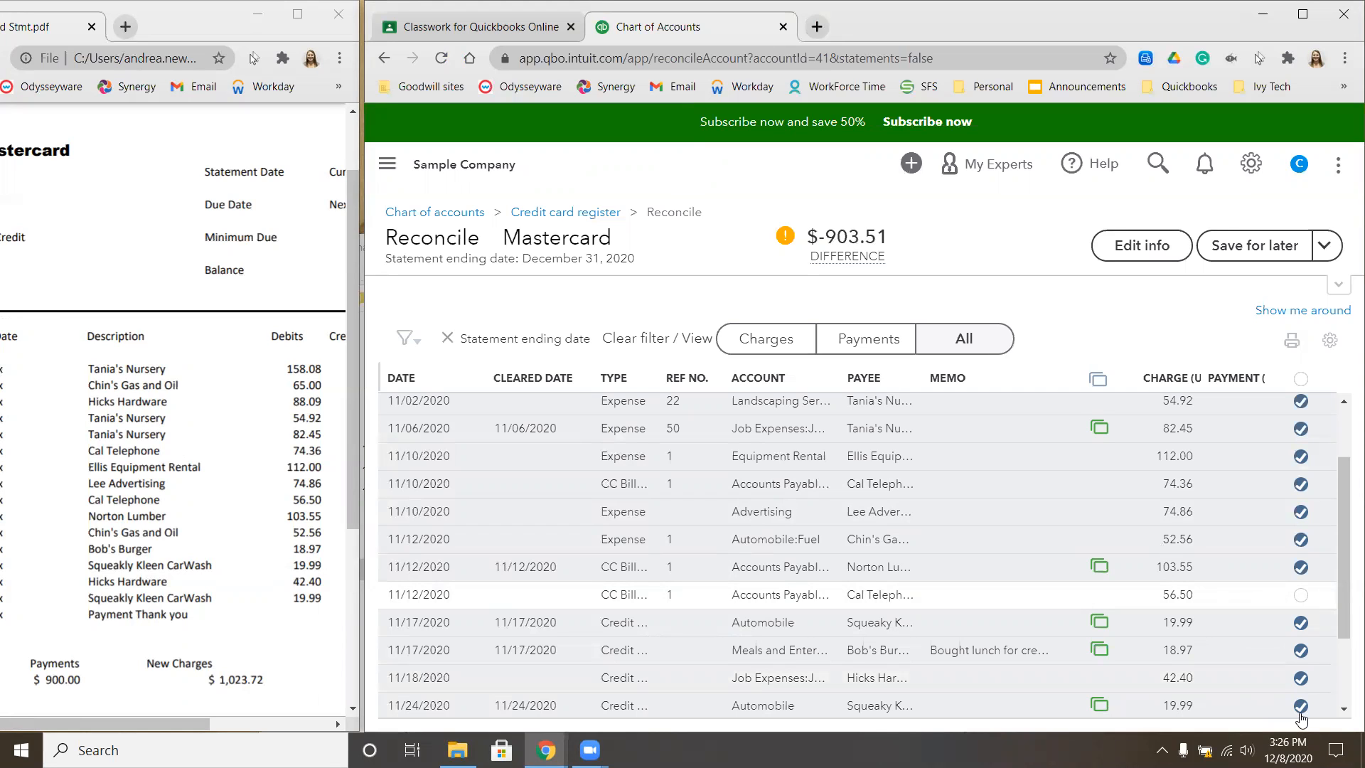
Step: Mark the 900.00 monthly payment as cleared, and unmark the 150.00 and 89.99 Advertising transactions that are missing from the statement
scroll(1302, 719, down, 2)
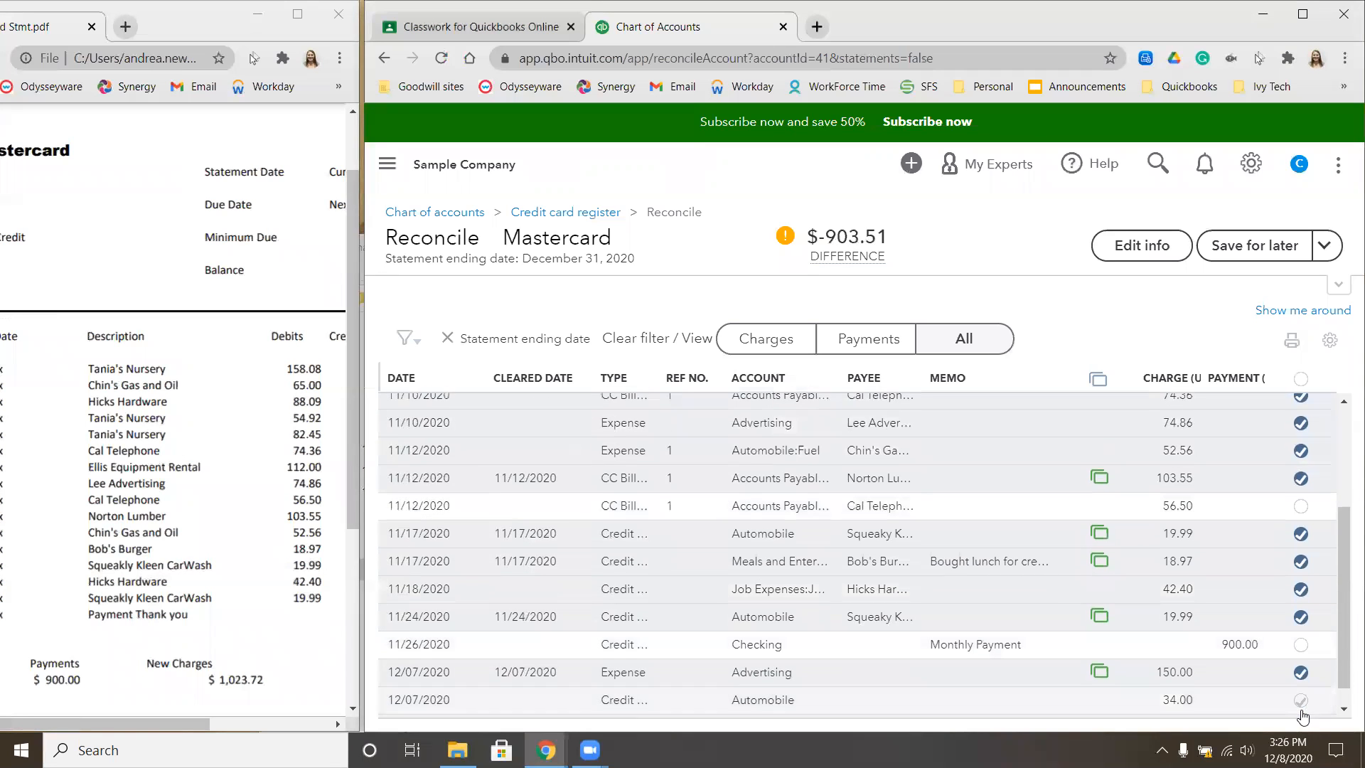
click(1300, 674)
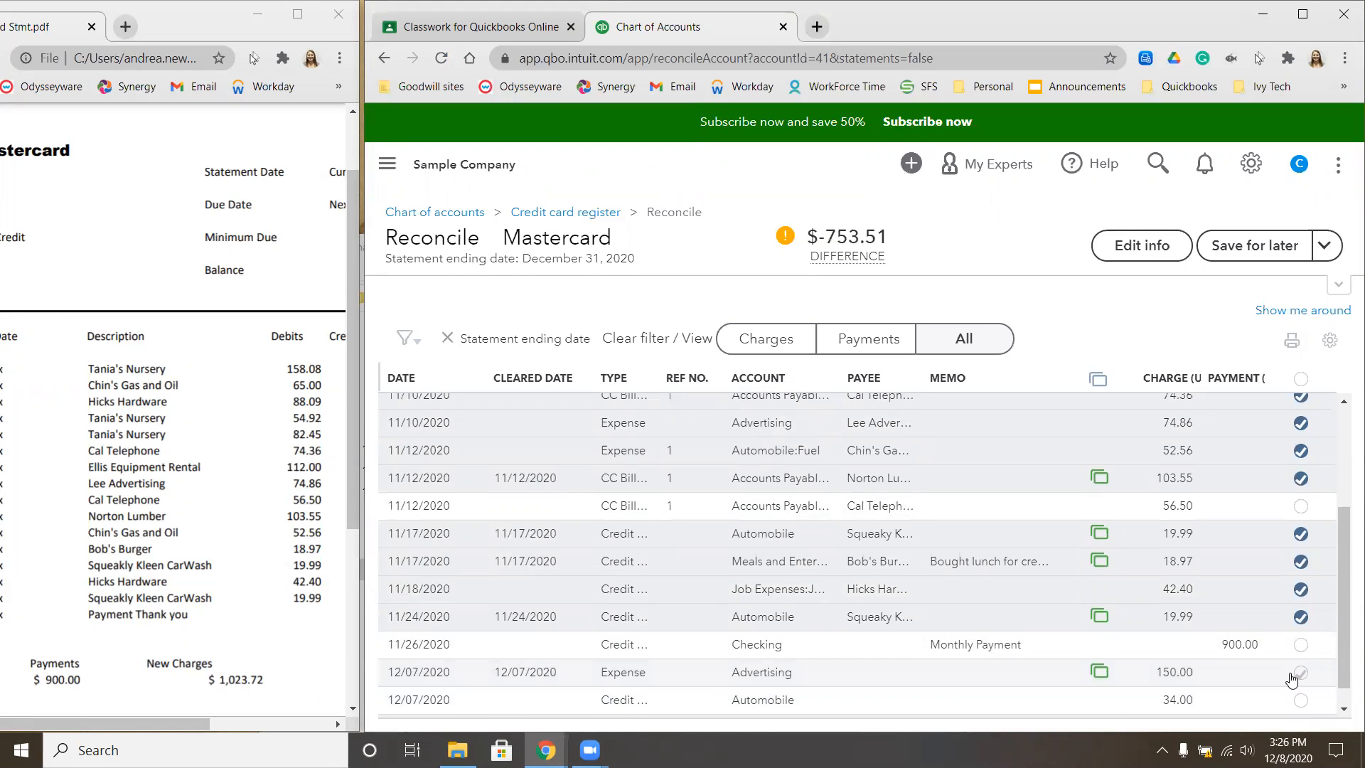
scroll(1301, 690, down, 1)
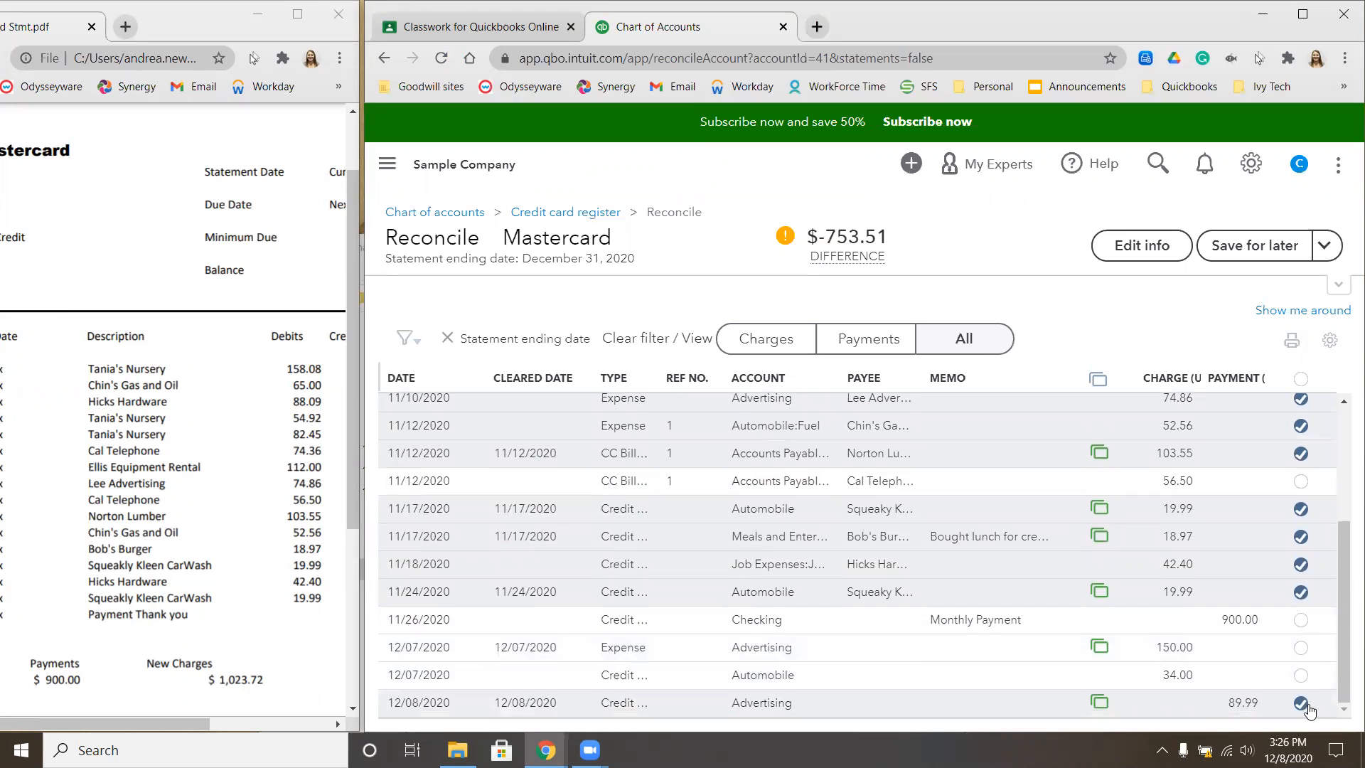
click(1300, 620)
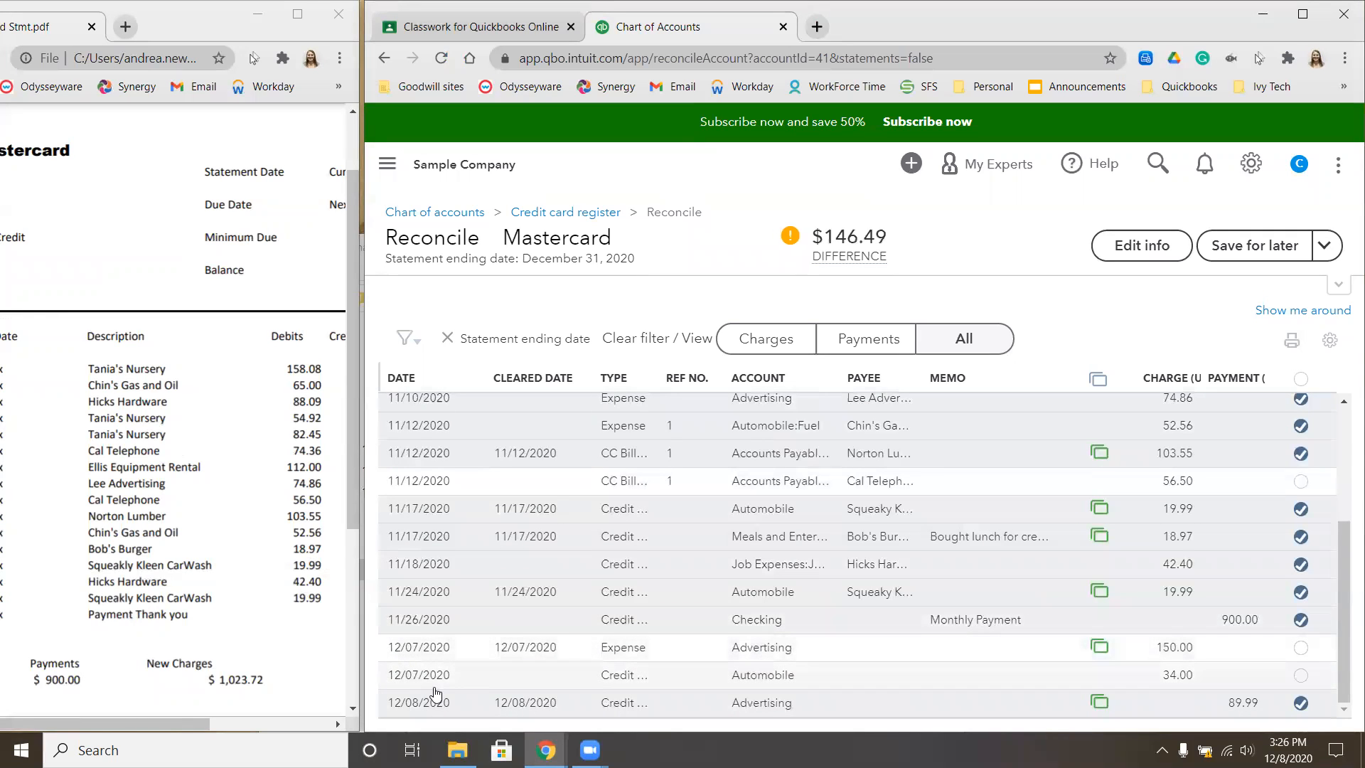
drag(165, 721, 311, 719)
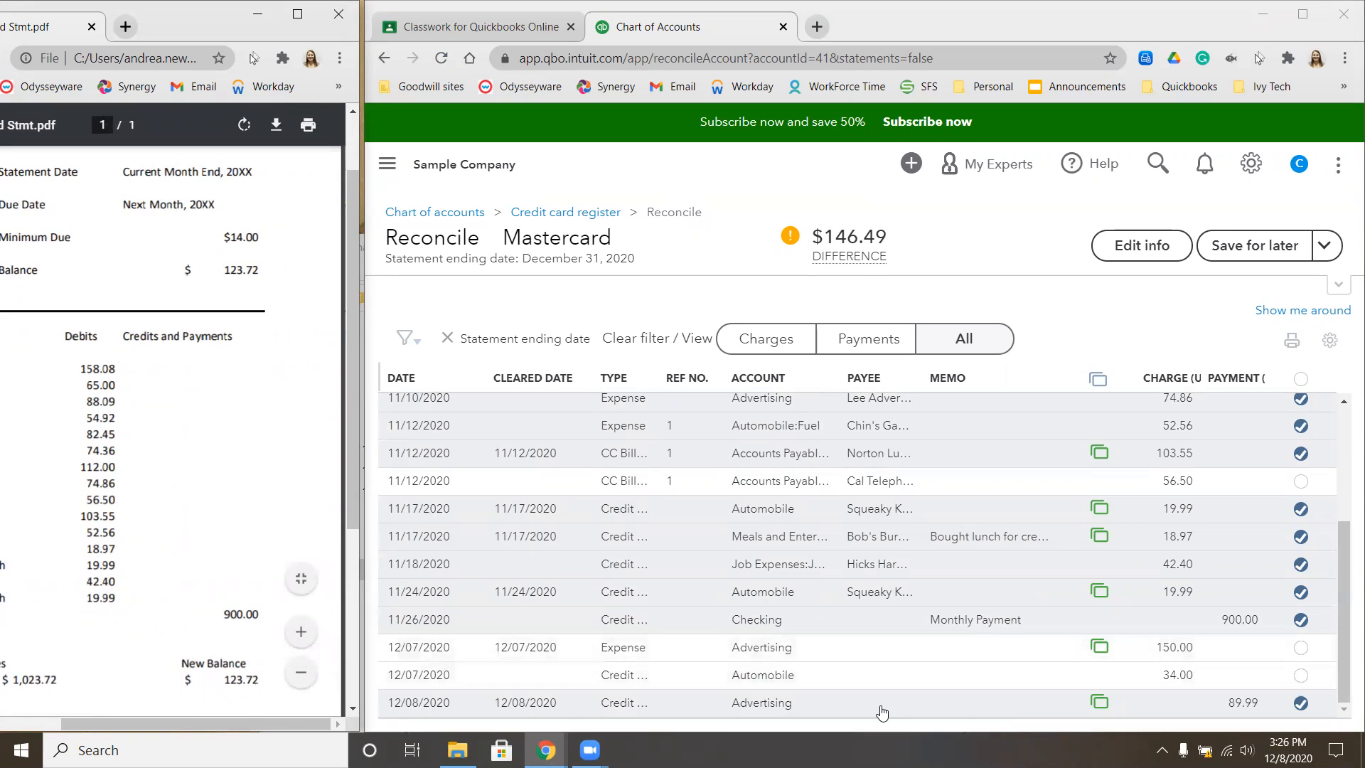
click(1301, 704)
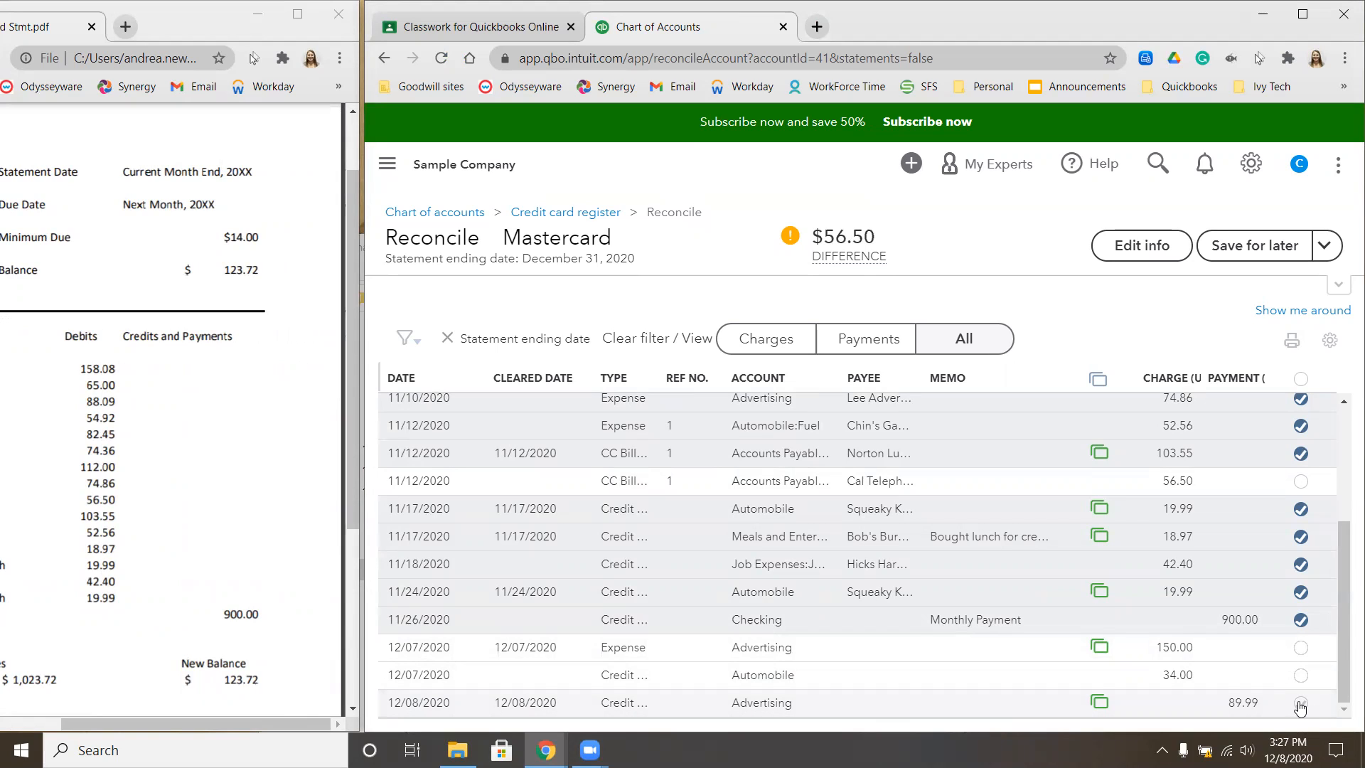
Step: Locate the 56.50 Cal Telephone debit on the statement and mark the matching charge as cleared in the reconciliation
mouse_move(851, 227)
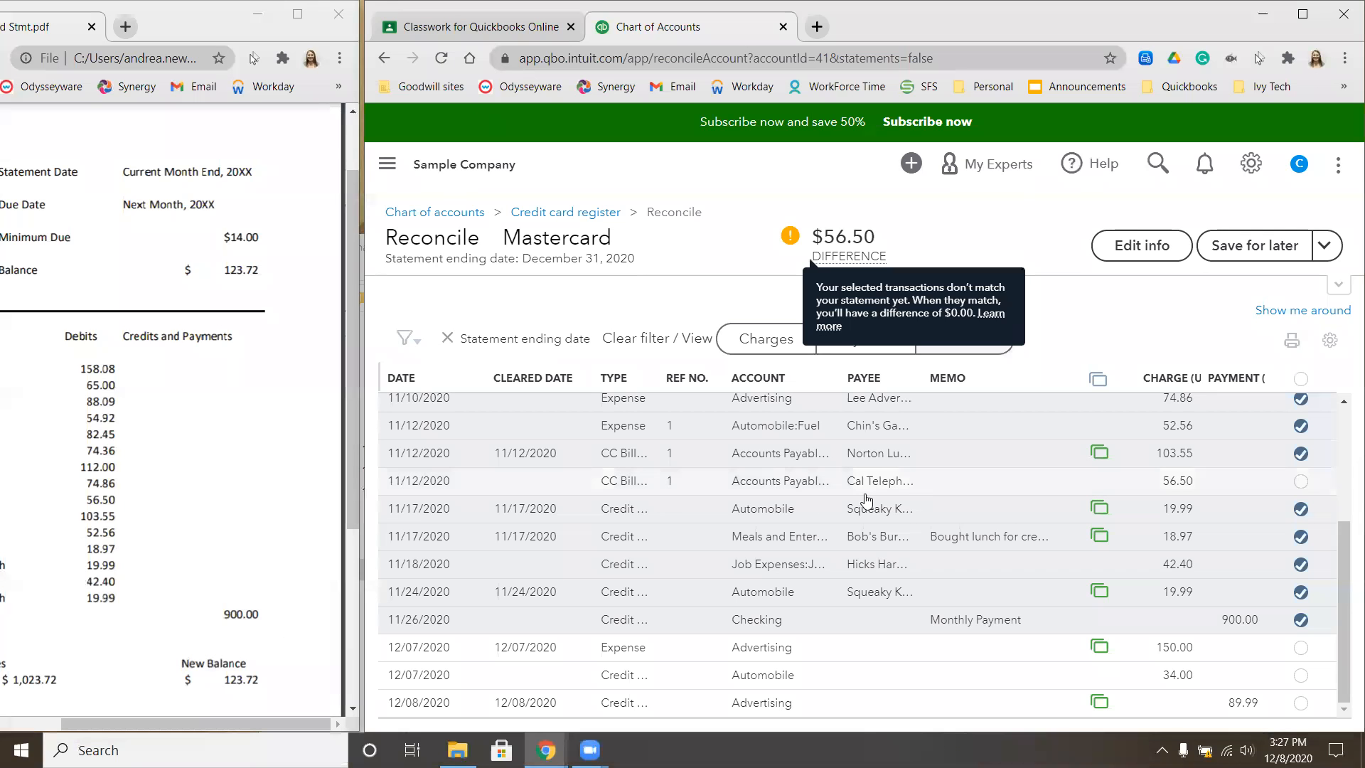
double_click(108, 495)
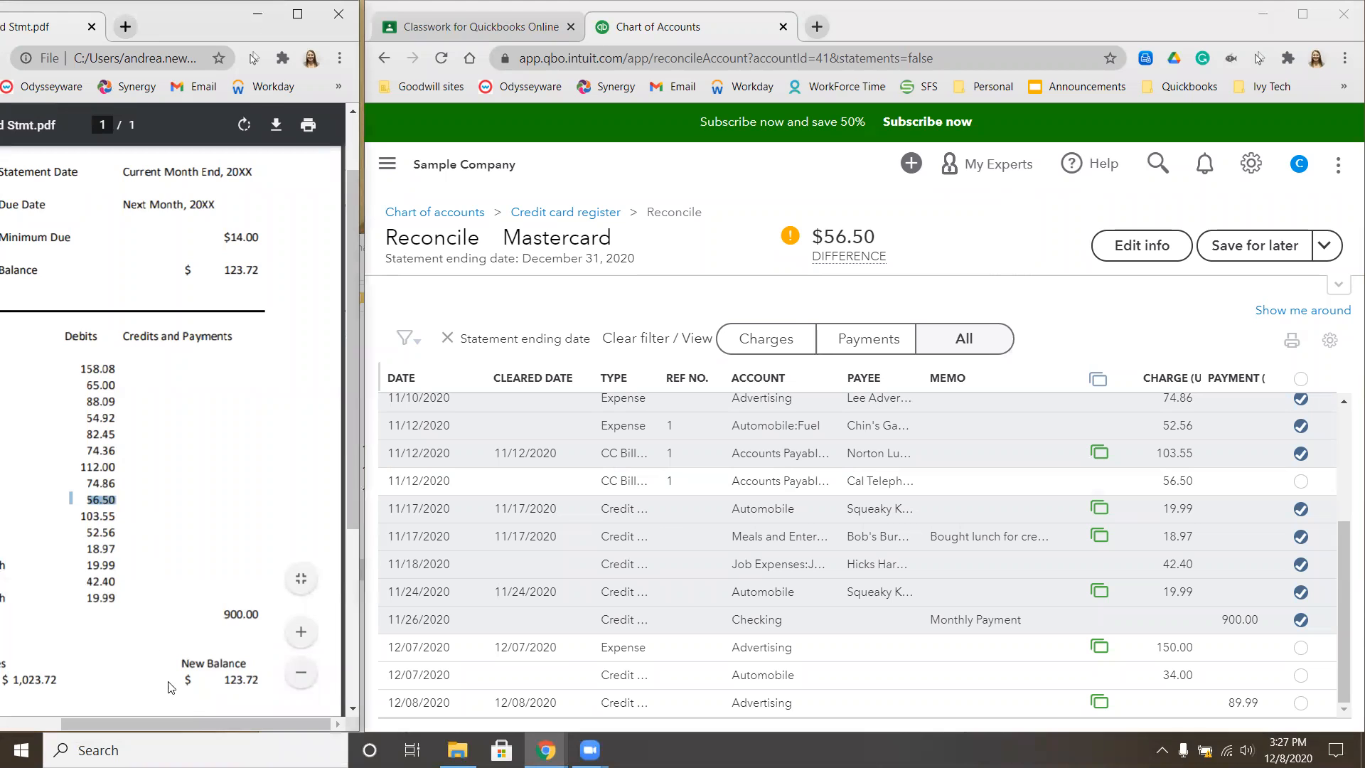
drag(177, 724, 112, 726)
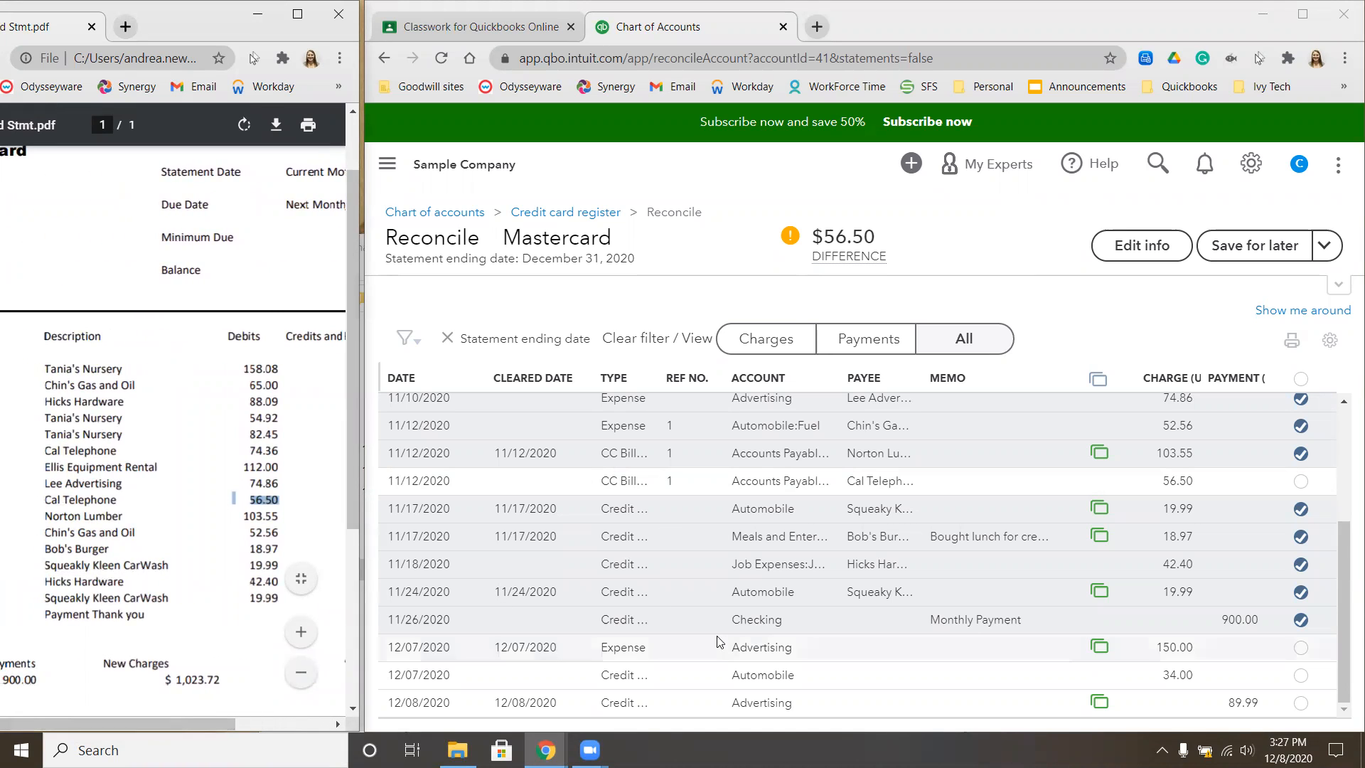
click(1301, 482)
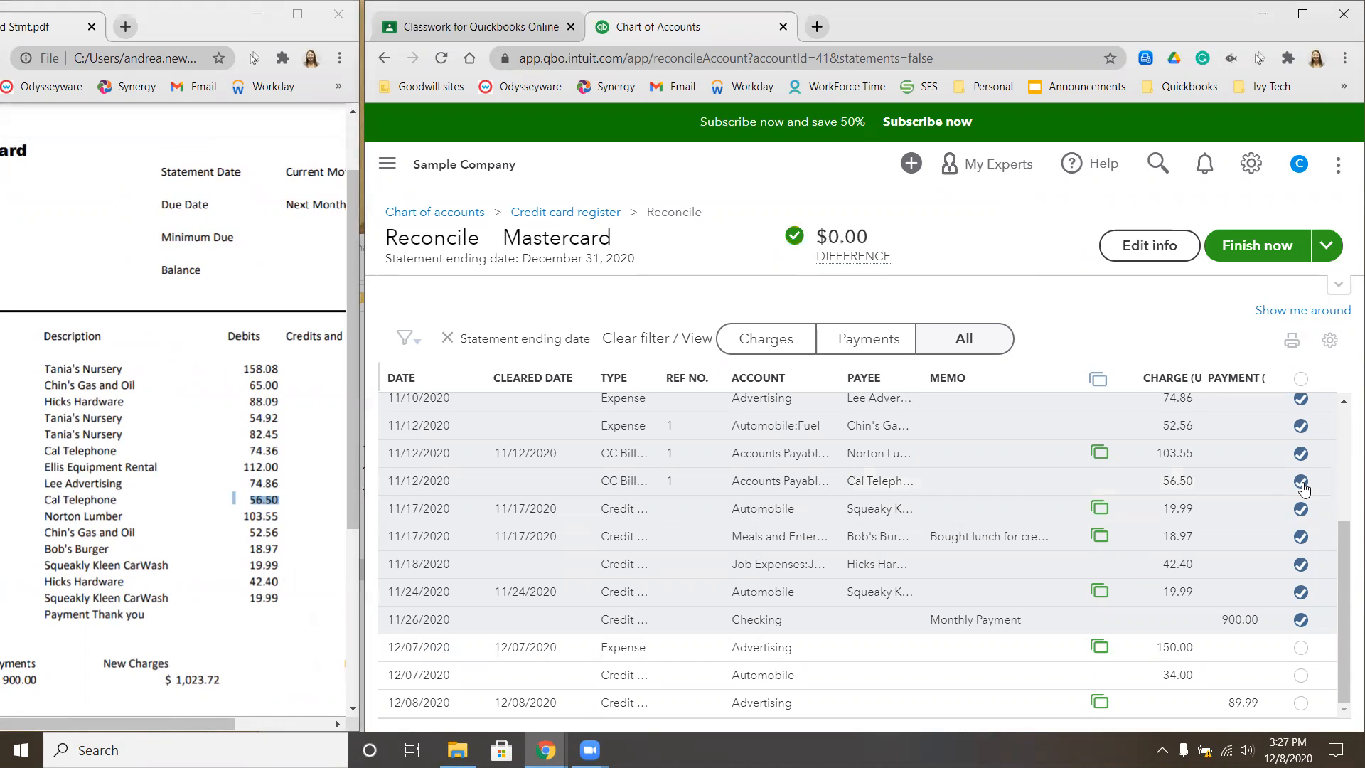
Step: Finish the Mastercard reconciliation and close the bill payment options without paying or entering a bill
mouse_move(796, 258)
click(1254, 258)
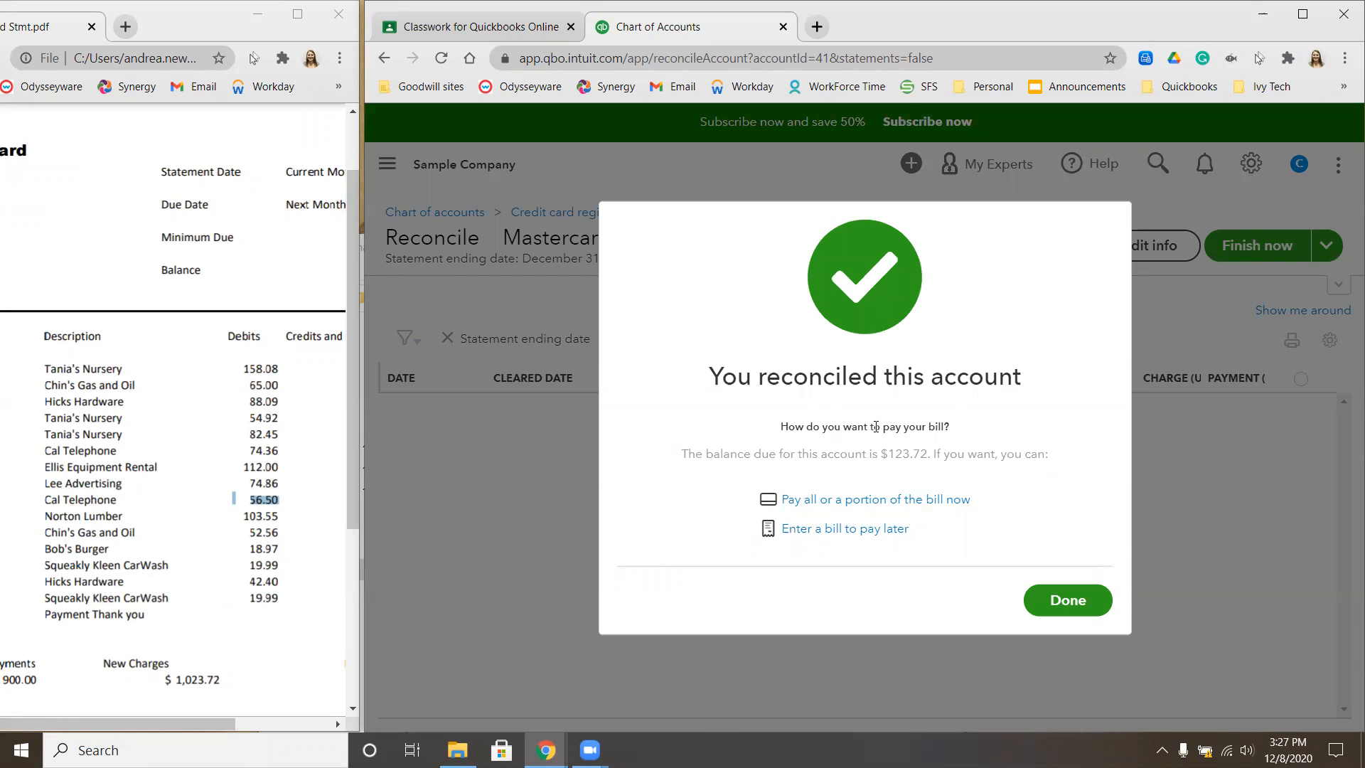
click(1068, 600)
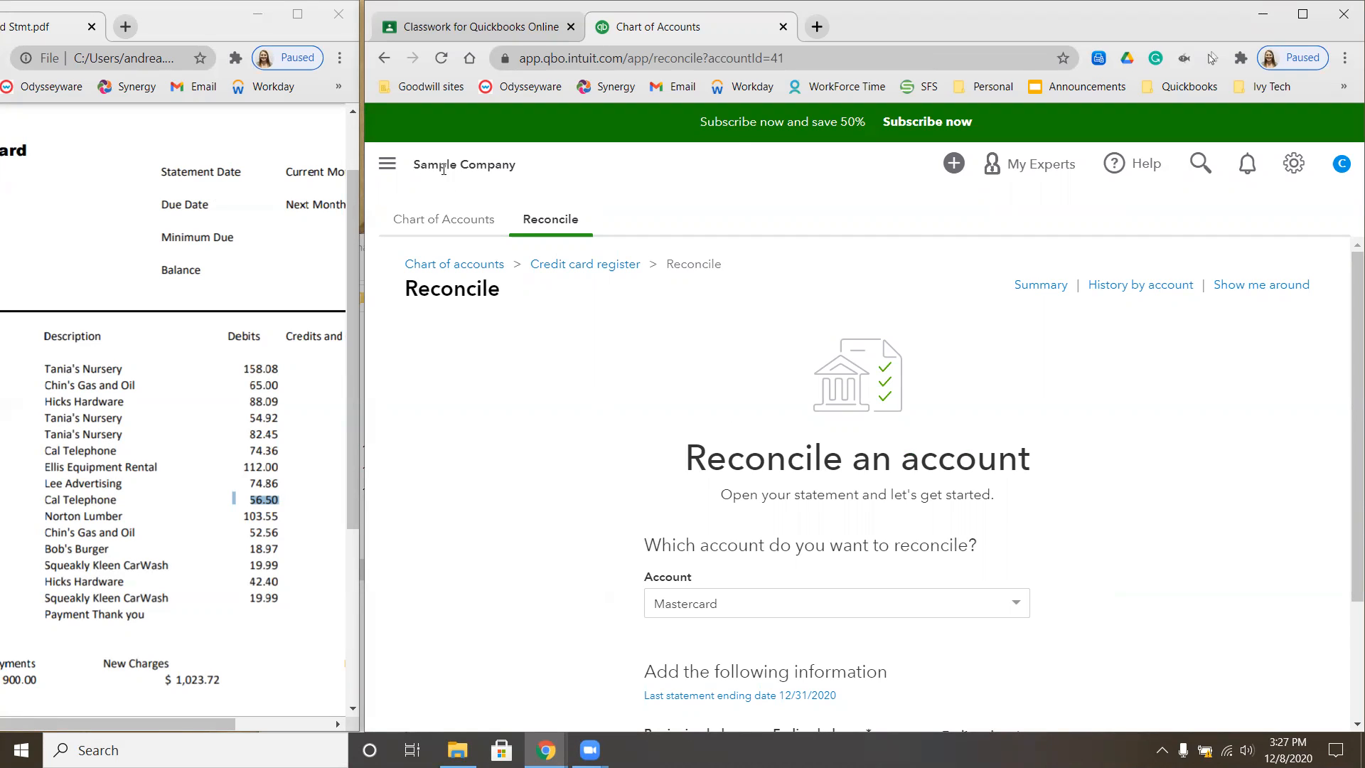
Step: Maximize the QuickBooks window and go to the company's Dashboard
click(1302, 16)
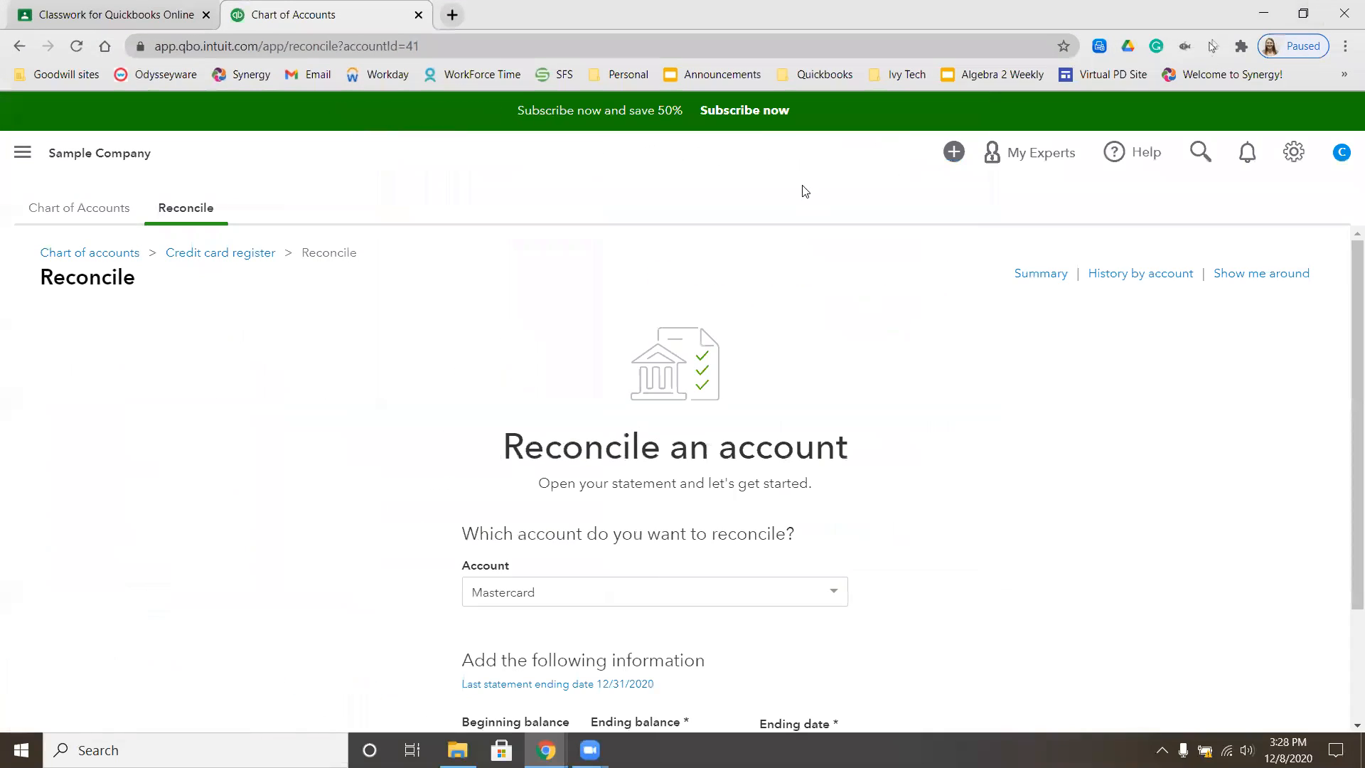
click(22, 153)
click(23, 270)
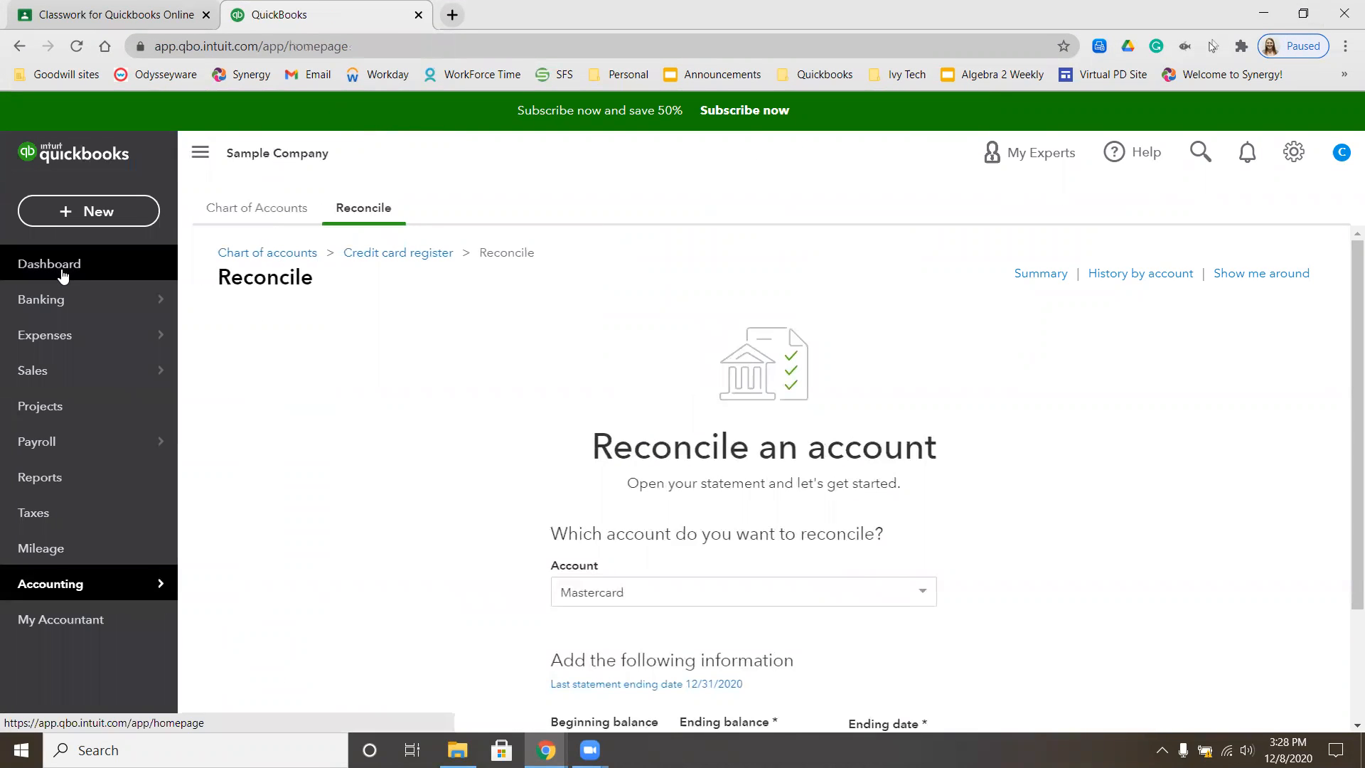